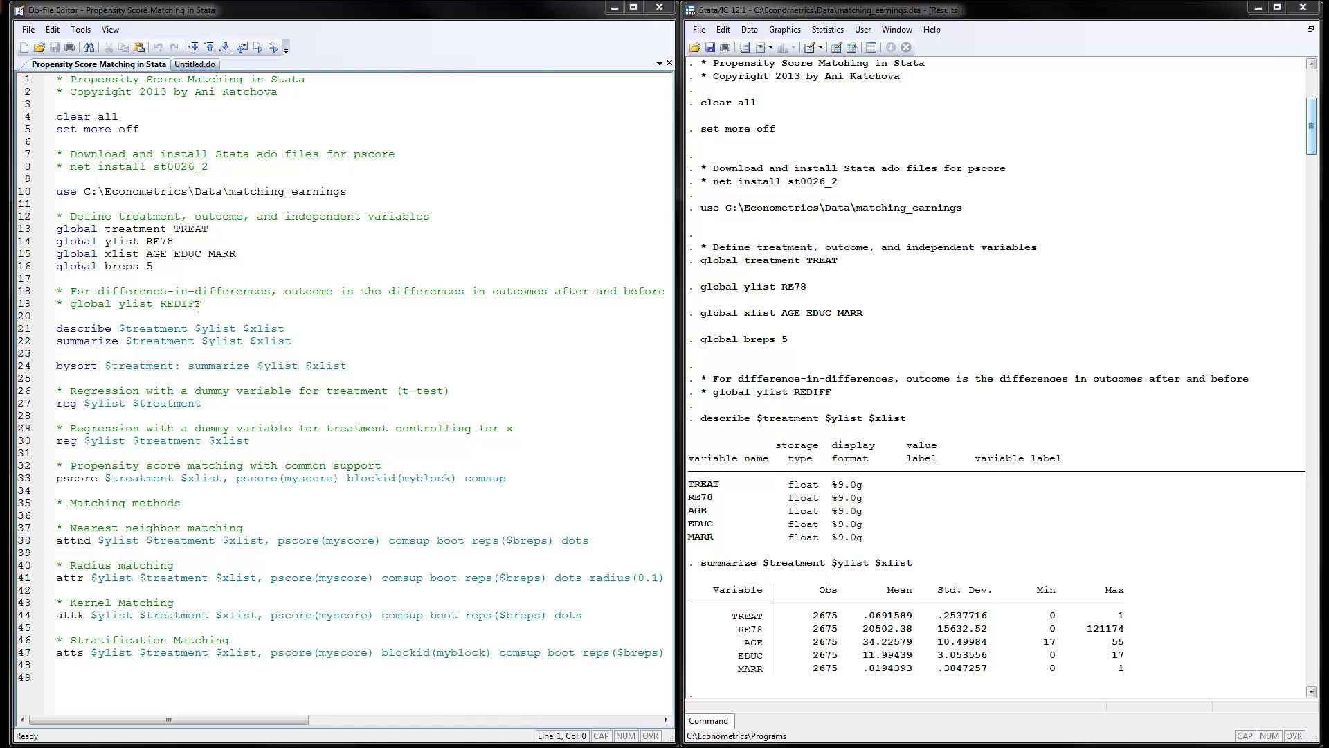
Step: Inspect the matching_earnings dataset in the Data Editor, checking the treatment, earnings and REDIFF columns across the observations, and close it
drag(63, 296, 57, 303)
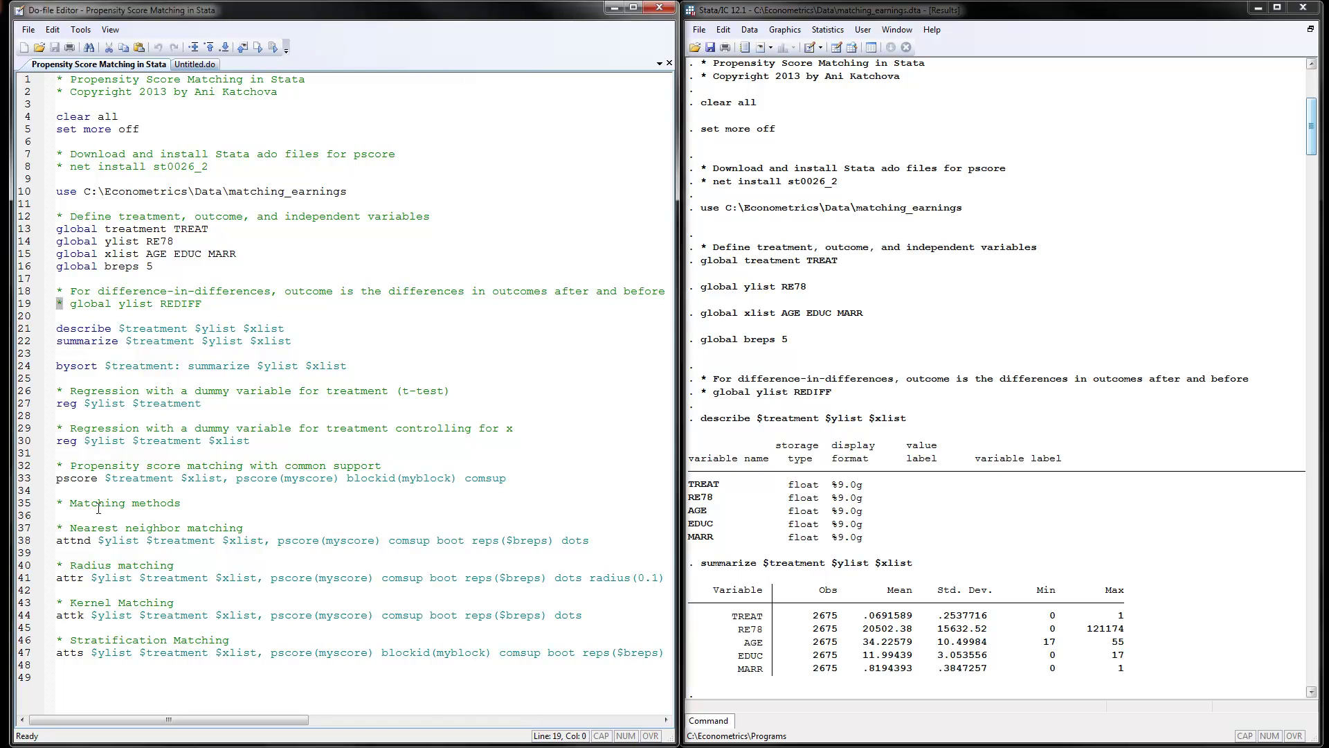
click(181, 303)
click(835, 48)
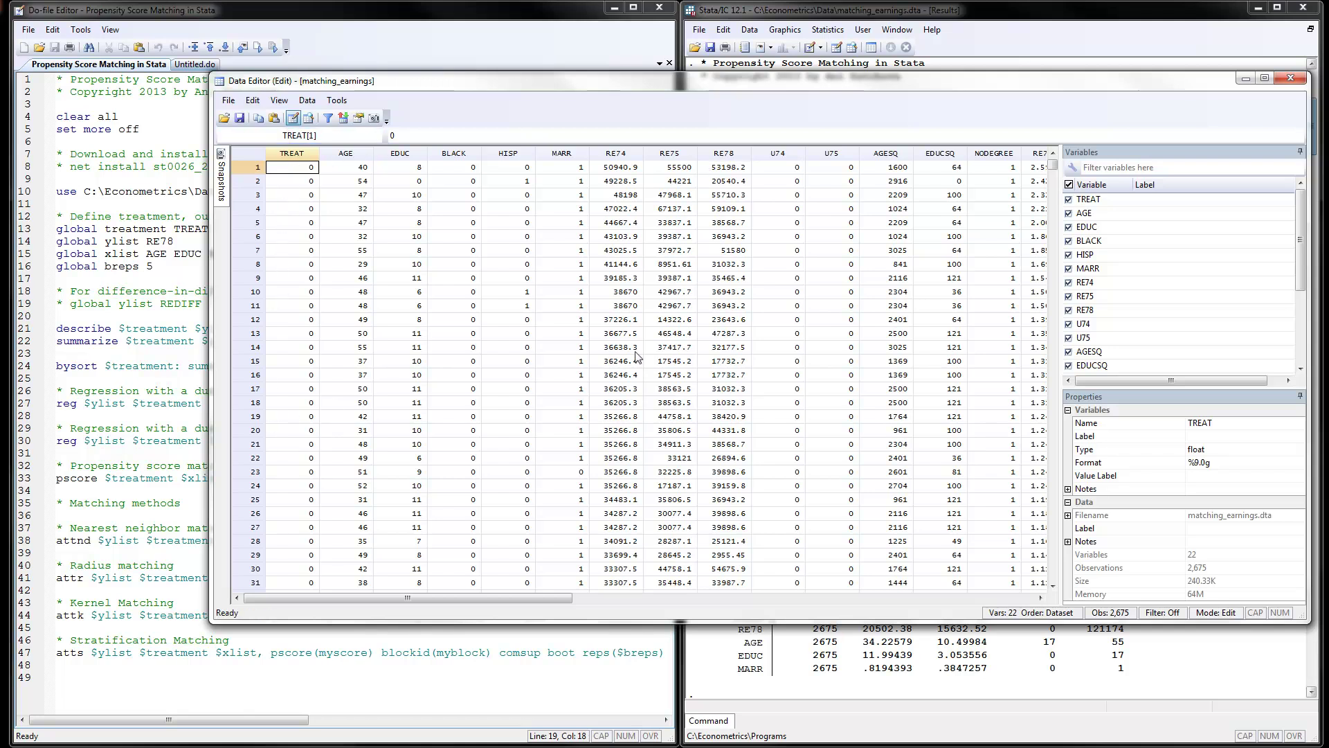
drag(1056, 170, 1059, 546)
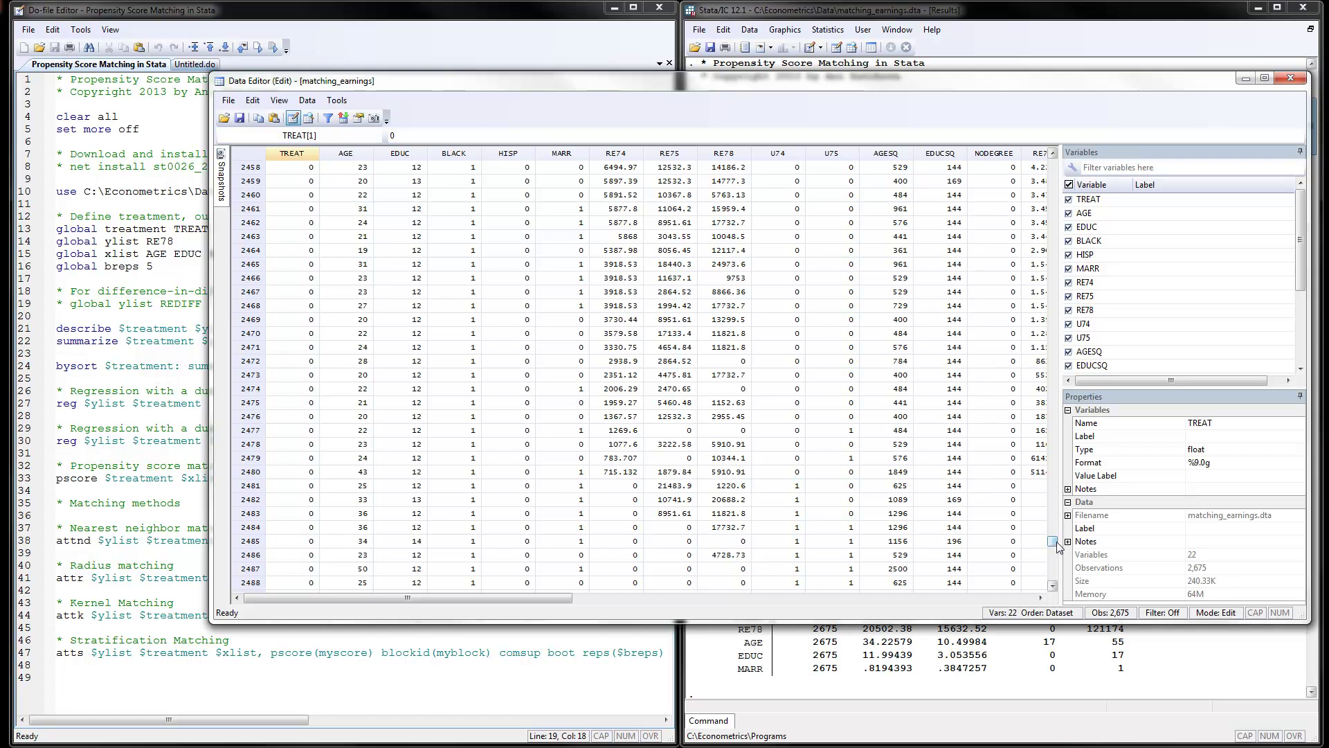
drag(1052, 541, 1050, 486)
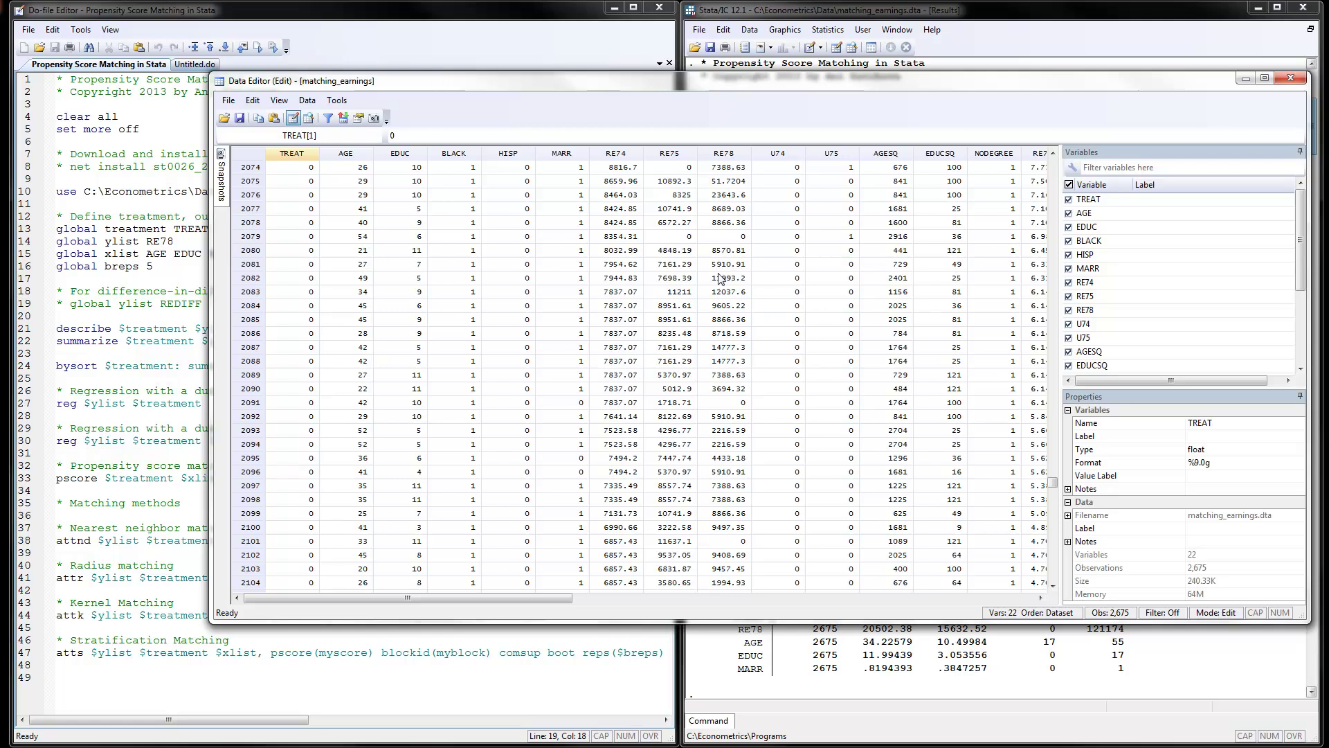
drag(533, 601, 667, 627)
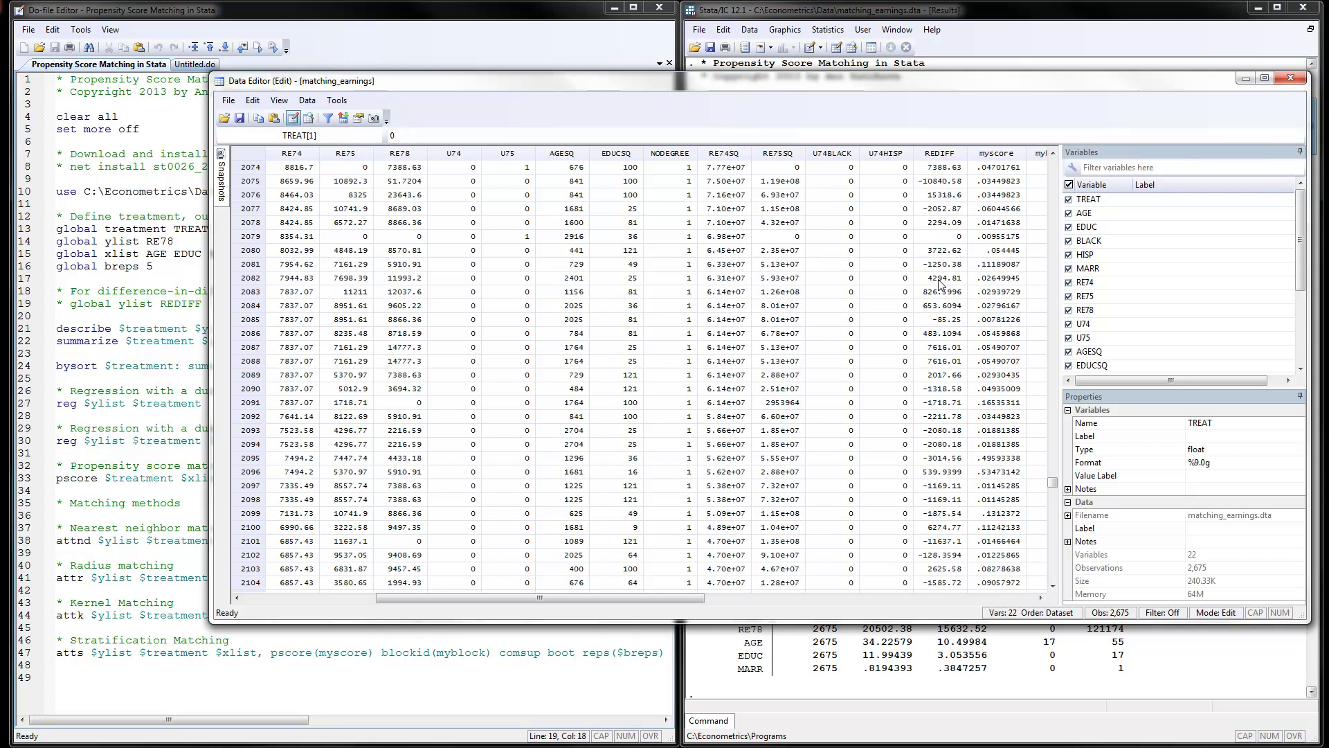
click(1287, 80)
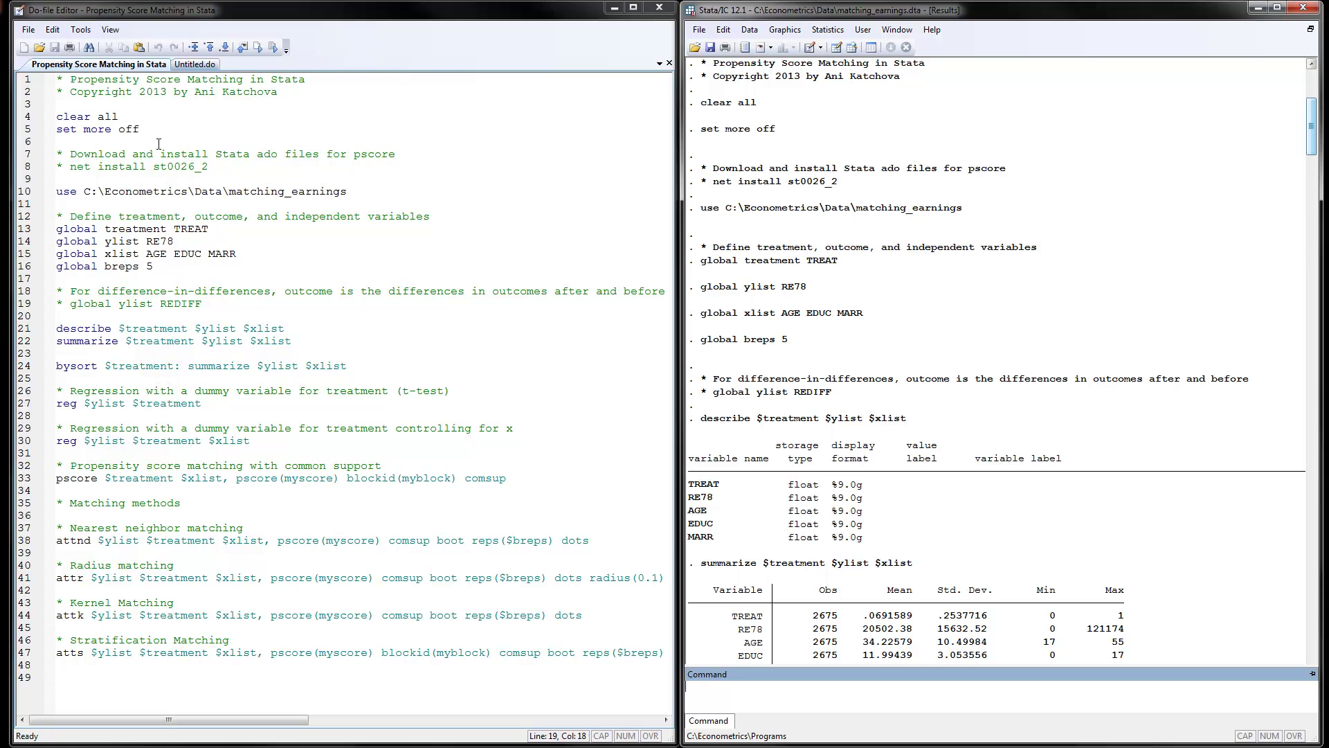
Step: Search the Stata documentation and FAQs for "pscore", locate the st0026_2 package entry, and close the results
click(937, 31)
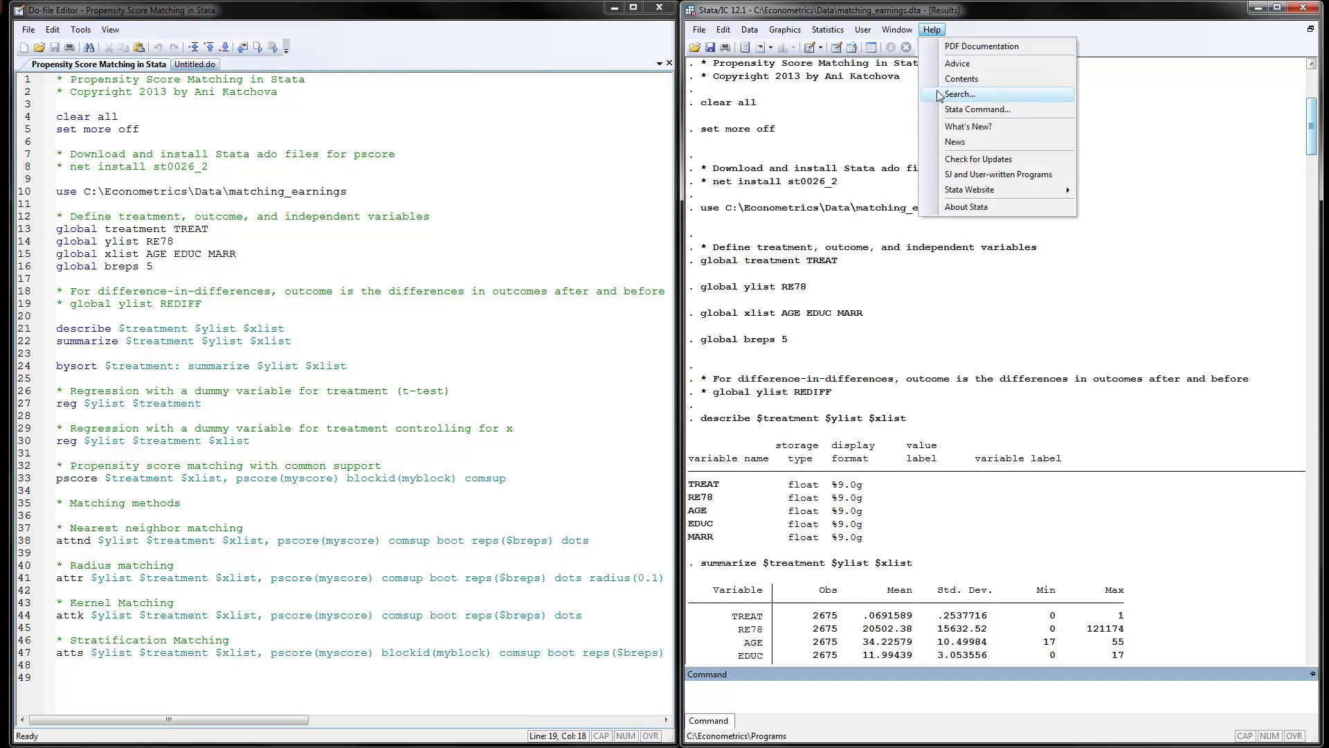
click(940, 95)
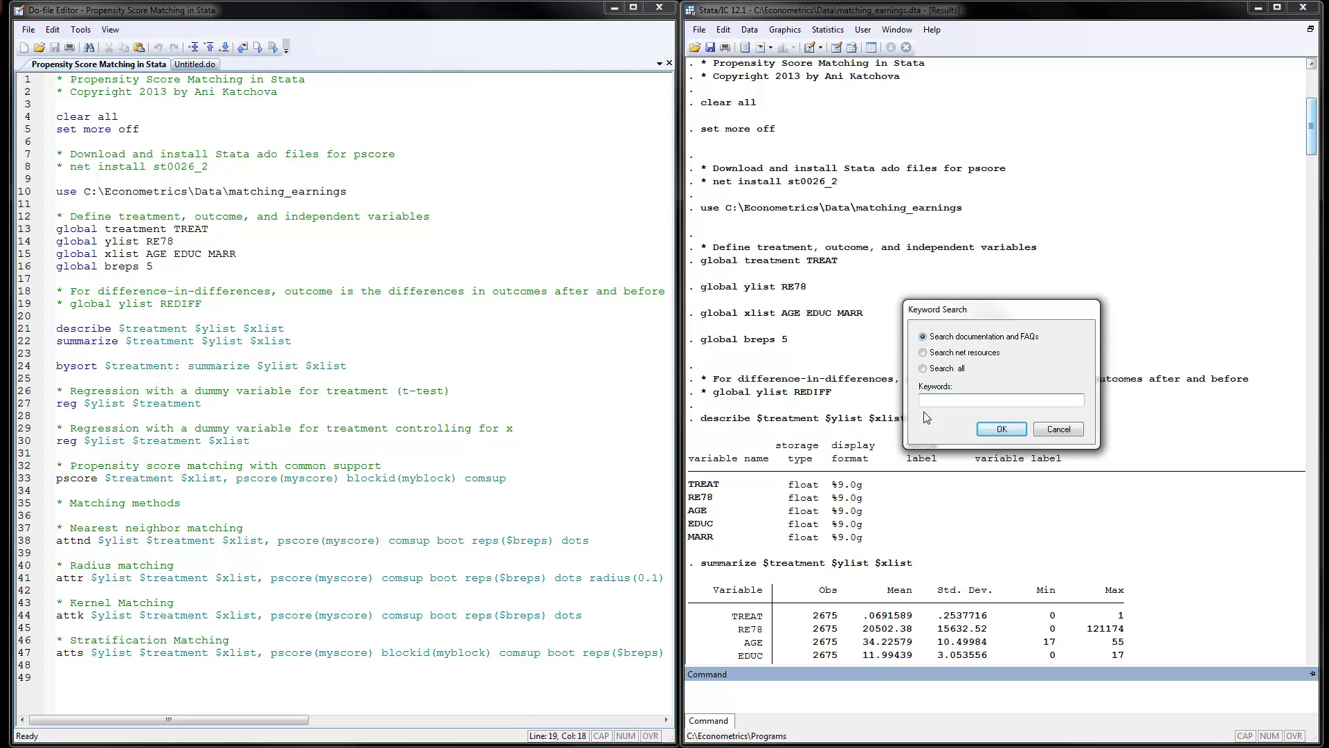
text(pscore)
key(Return)
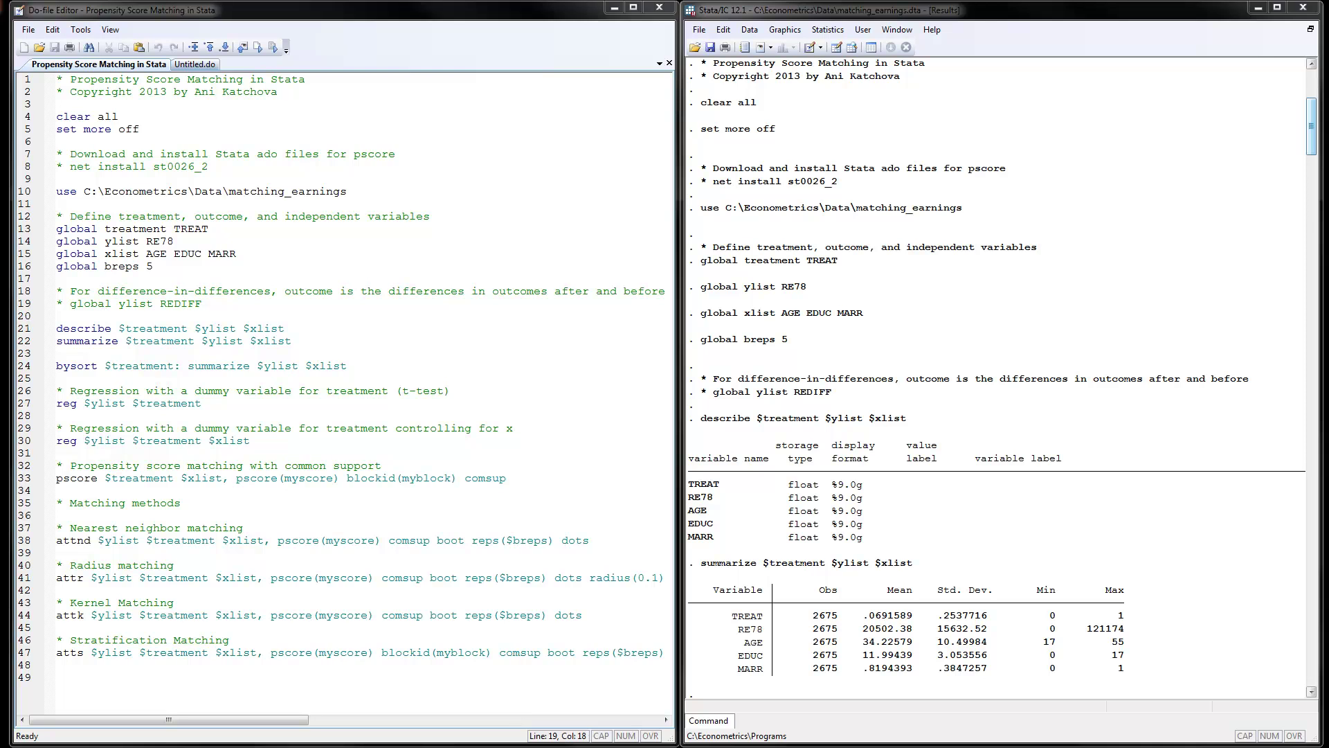
drag(338, 125, 552, 173)
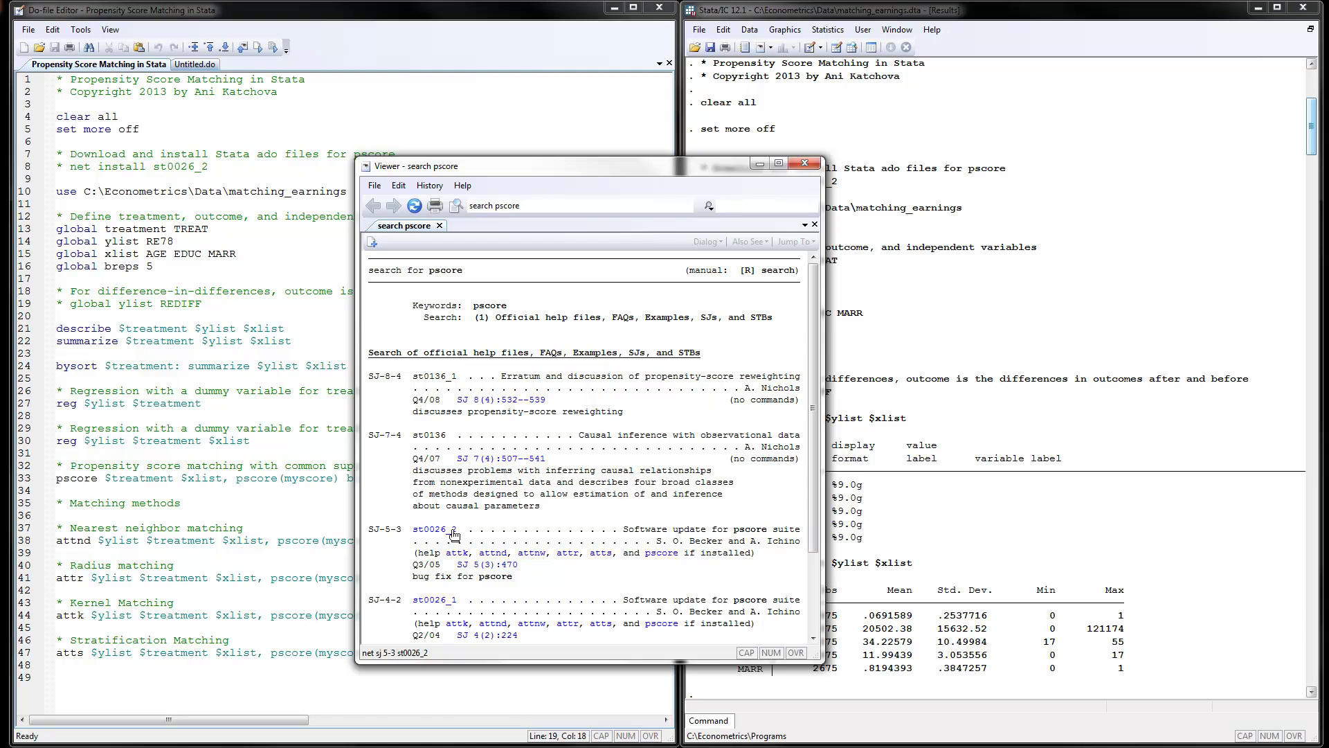
click(807, 171)
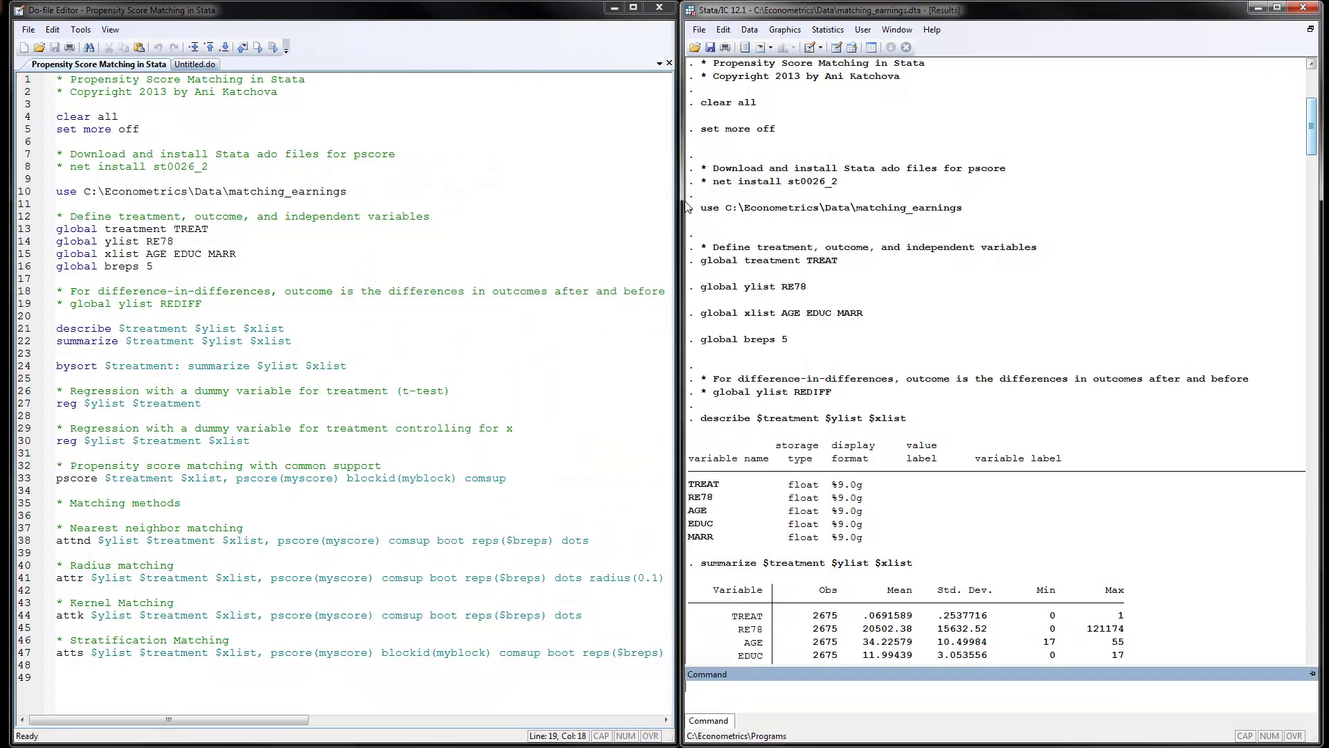
Step: Examine the commented net install st0026_2 line and the matching_earnings dataset name in the do-file
drag(62, 166, 70, 165)
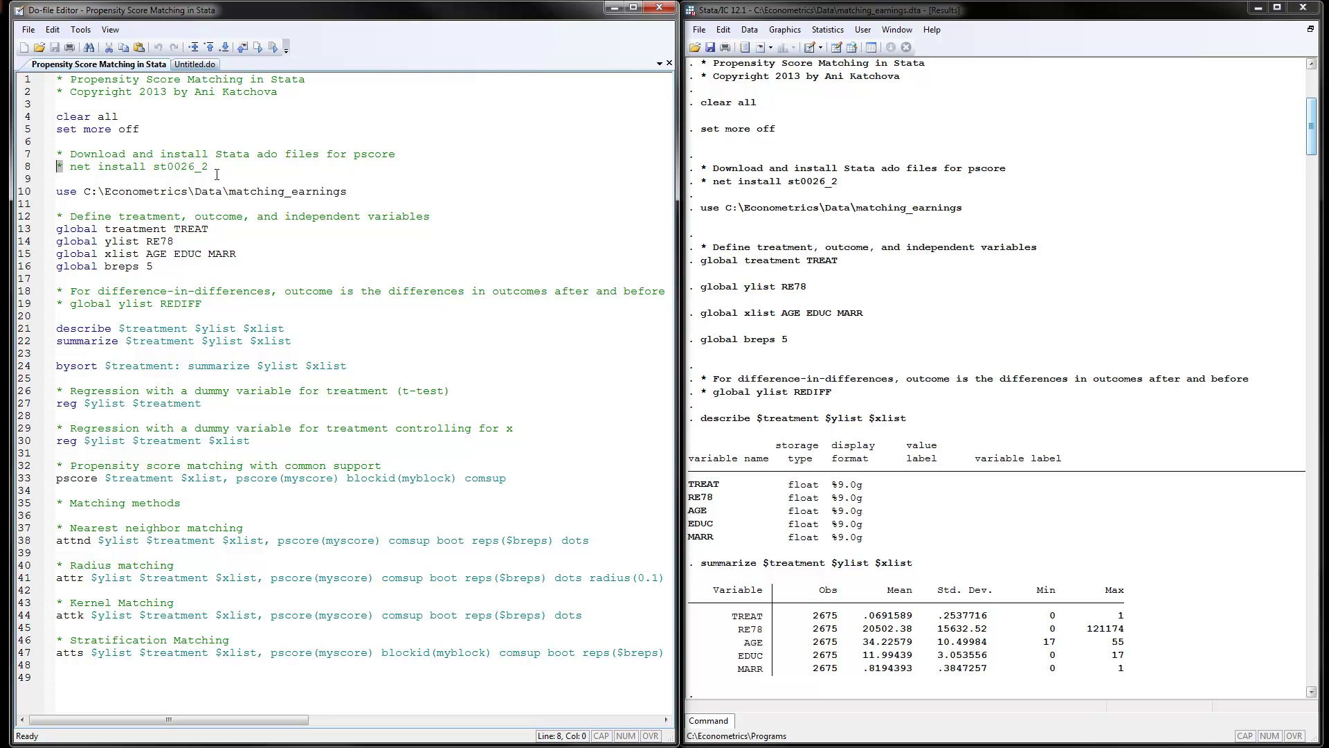
click(217, 166)
drag(232, 191, 351, 194)
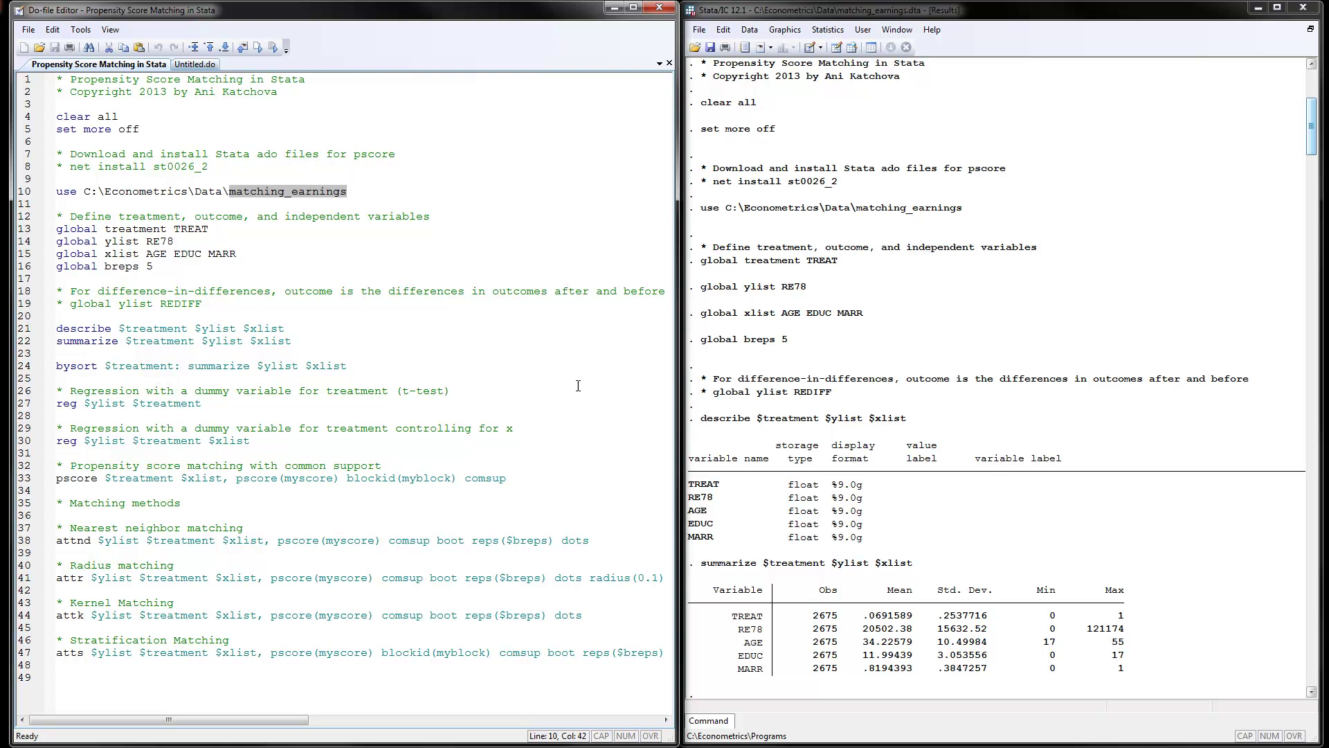
Step: Compare mean RE78 between the treated and control summaries, and bring up the two treatment dummy regressions in the results
drag(1315, 141, 1315, 172)
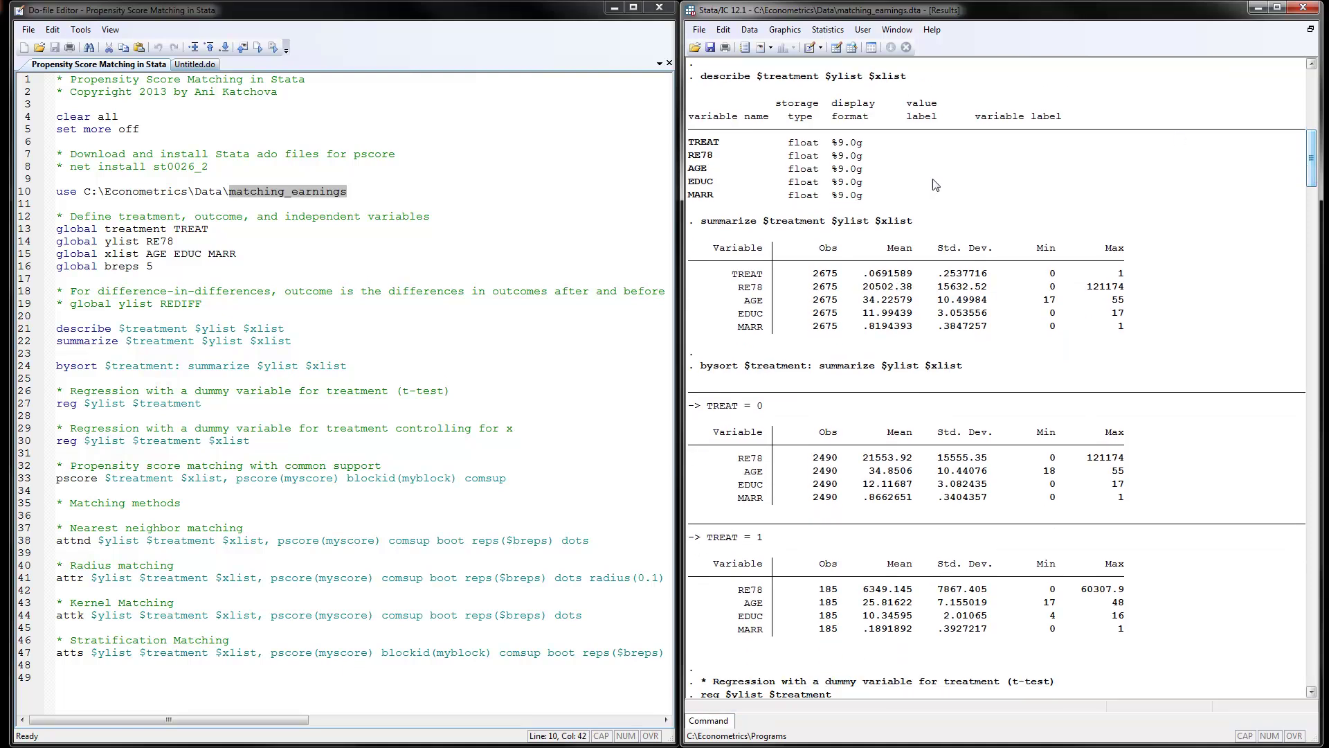
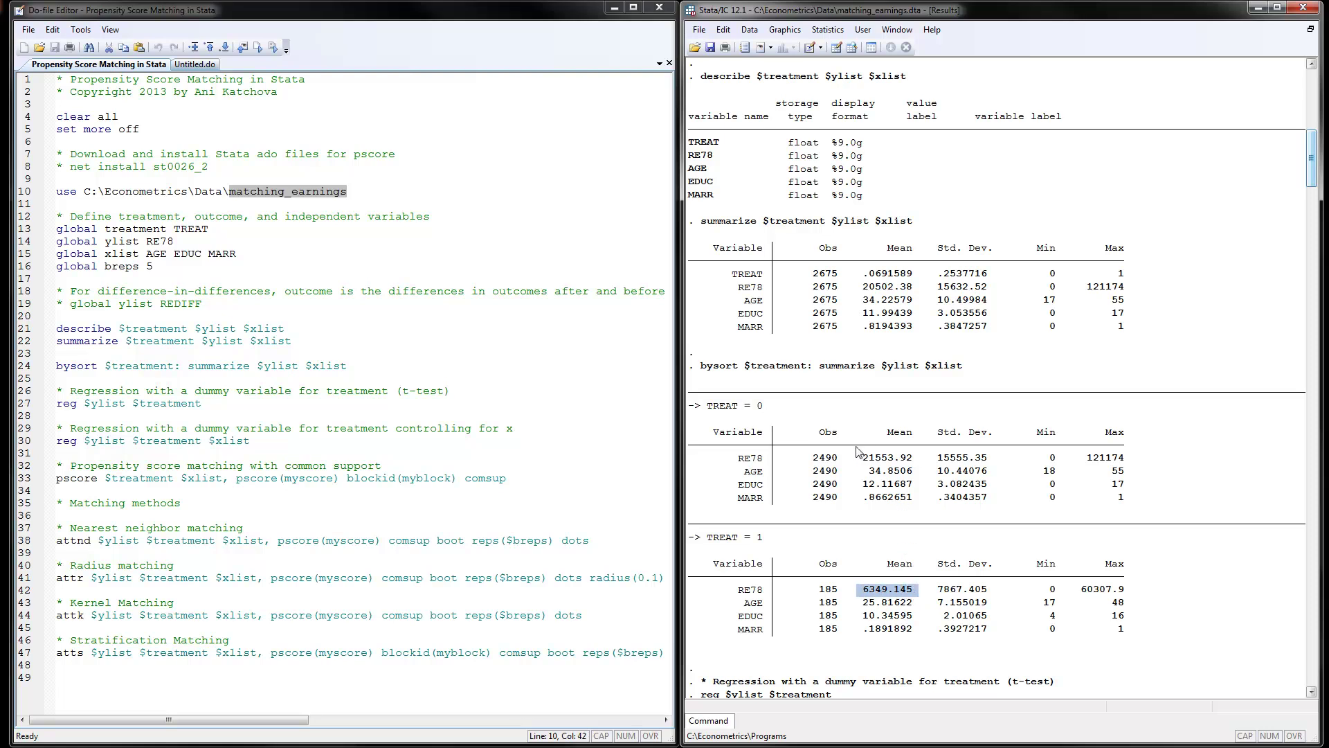
drag(858, 458, 912, 459)
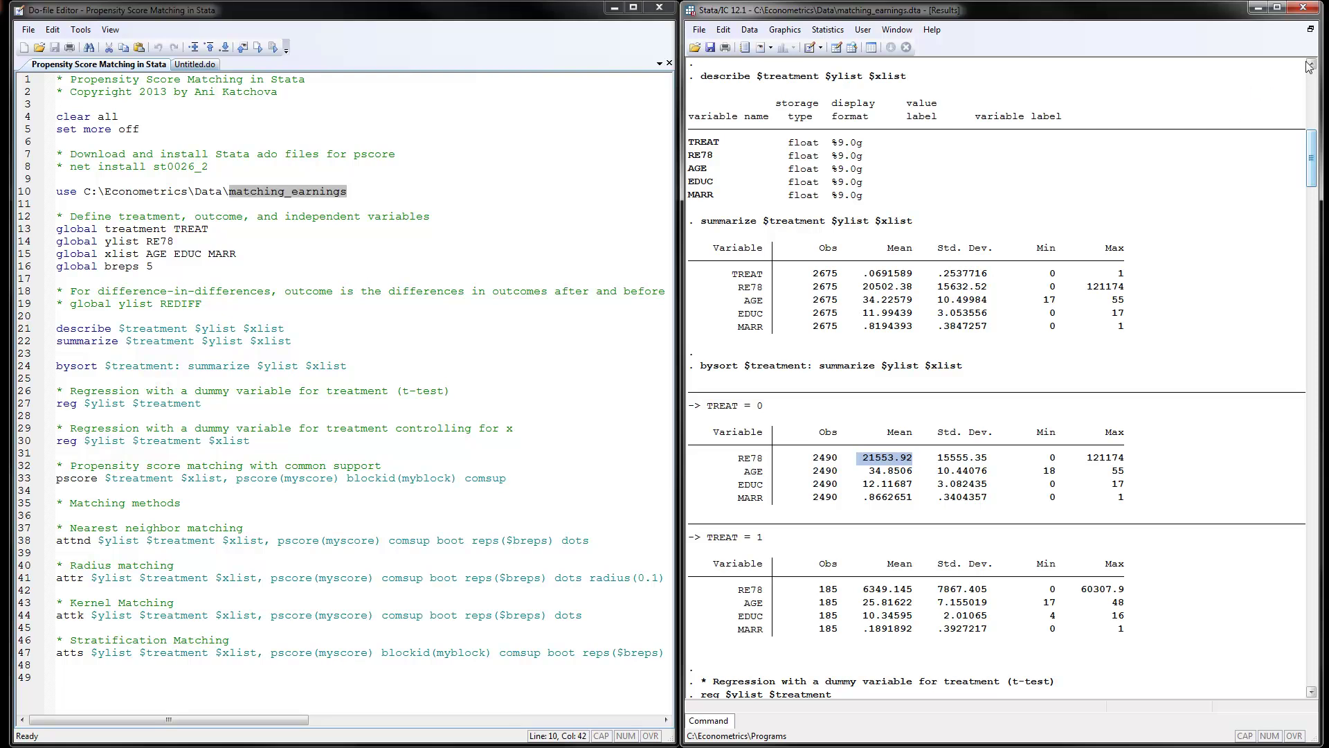
drag(1312, 142, 1315, 191)
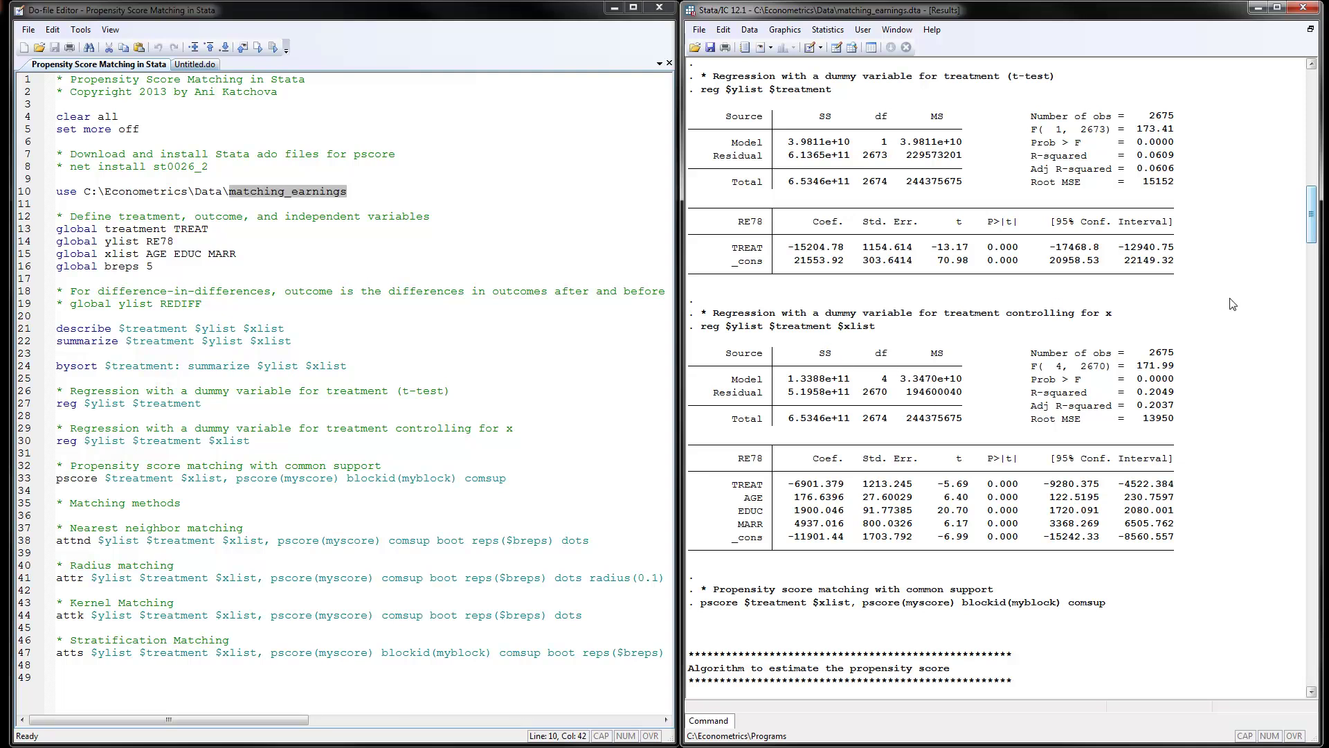
Step: Examine the pscore output, from the probit regression and common support region to the balancing test and block table
drag(1315, 203, 1324, 249)
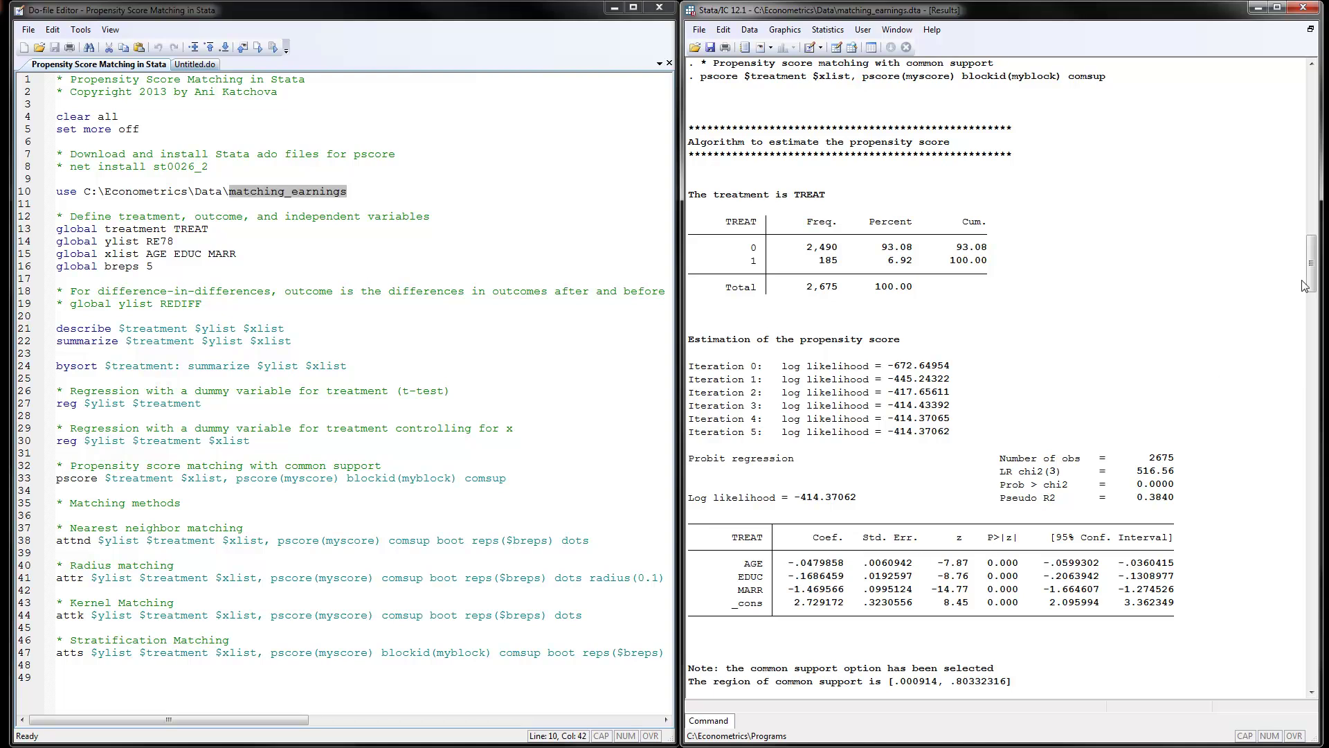
drag(1311, 280, 1311, 334)
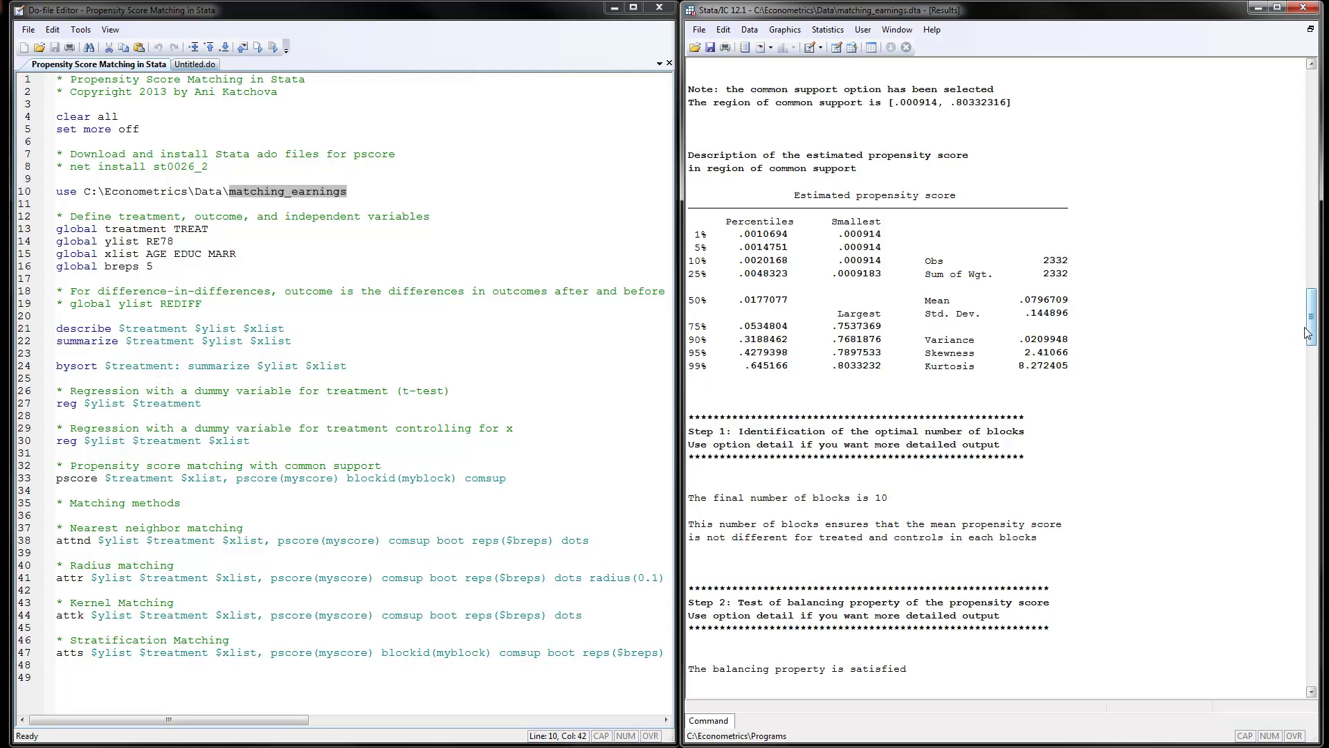
drag(1311, 331, 1312, 378)
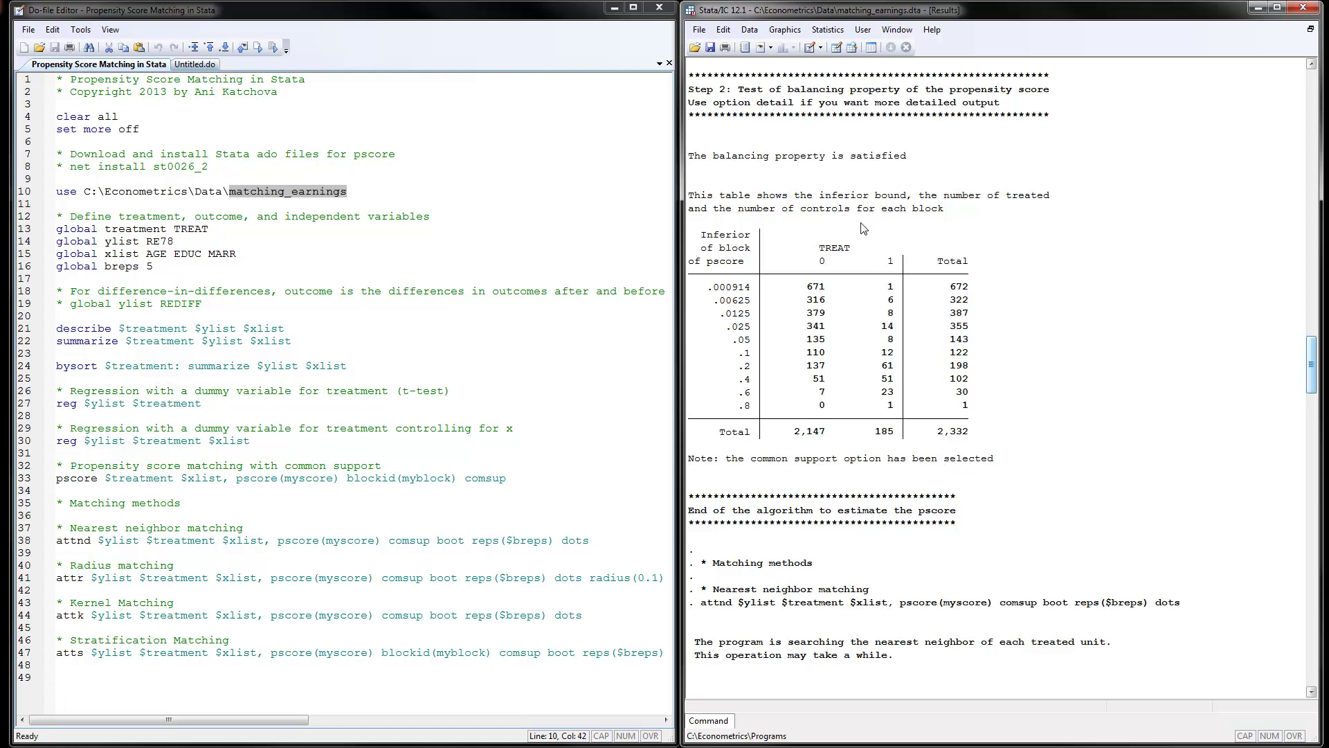
Step: Inspect the myscore, myblock and comsup columns across the observations in the Data Editor, and close it
click(834, 48)
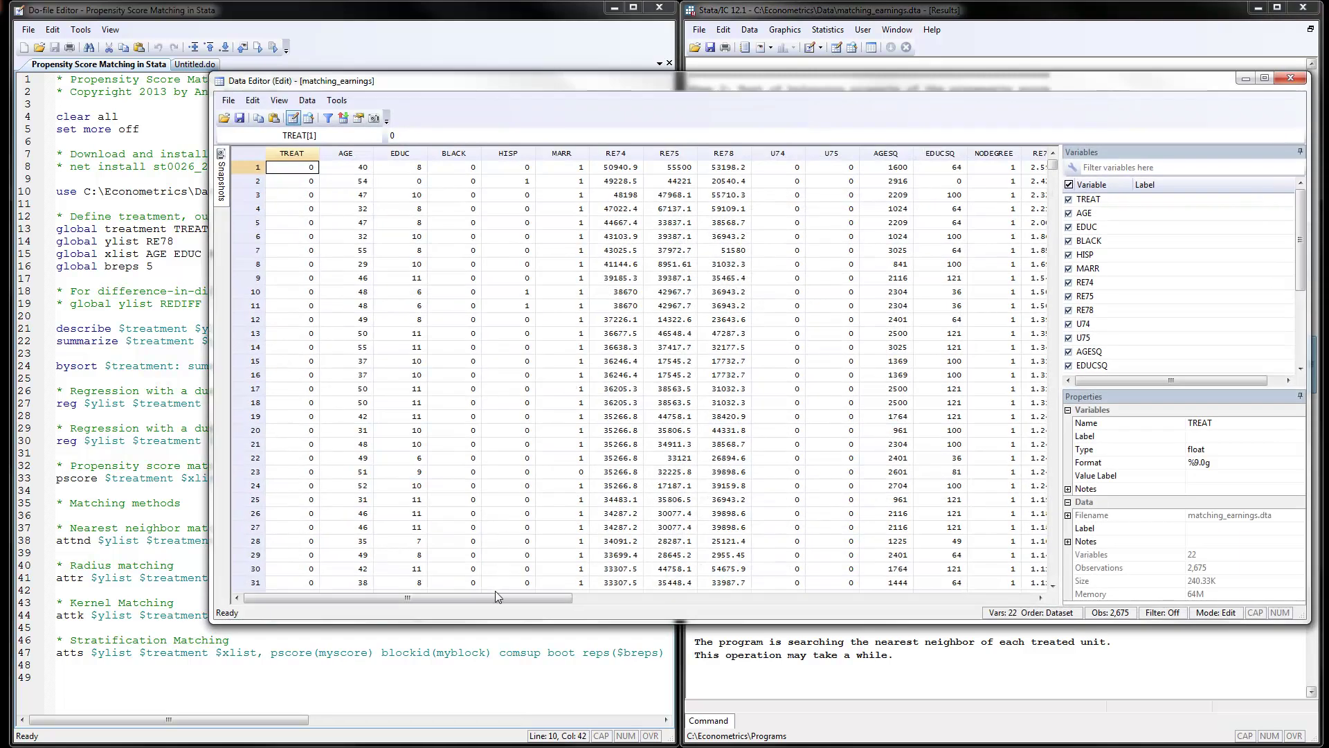
drag(496, 596, 716, 623)
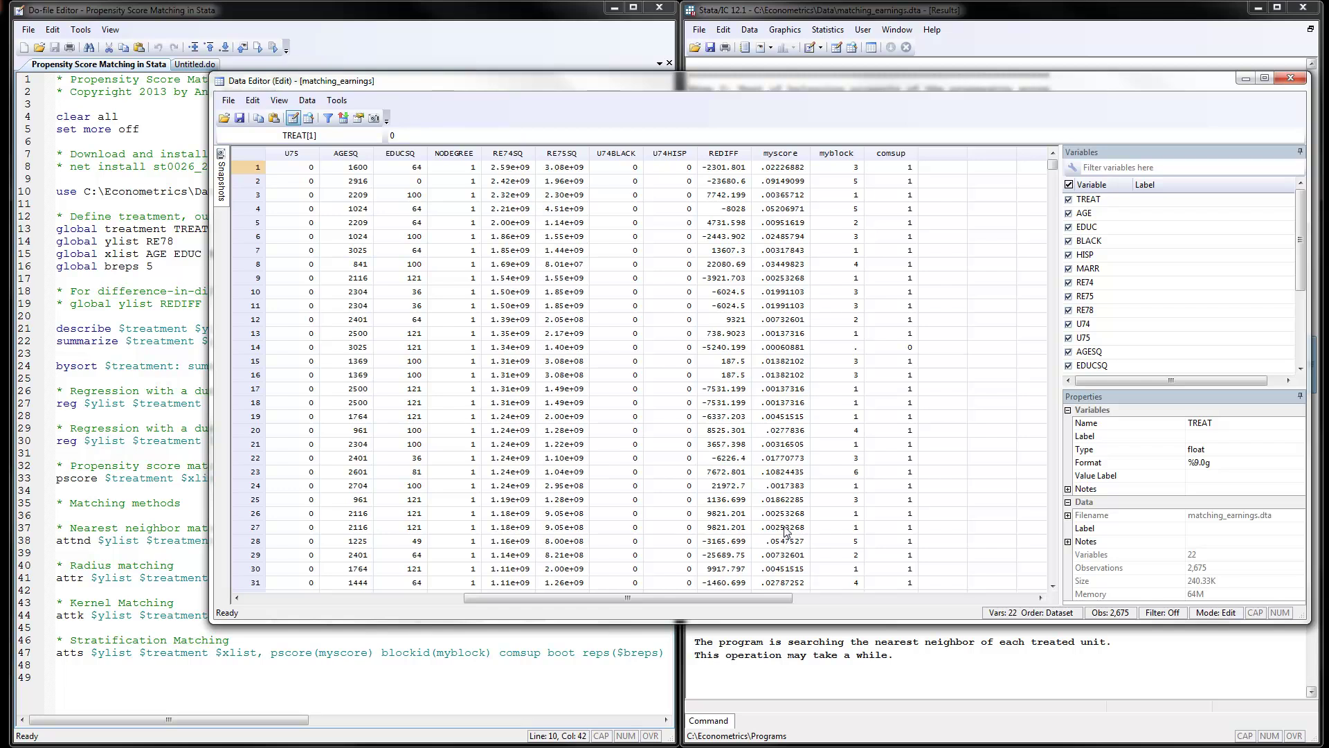
drag(1052, 166, 1054, 271)
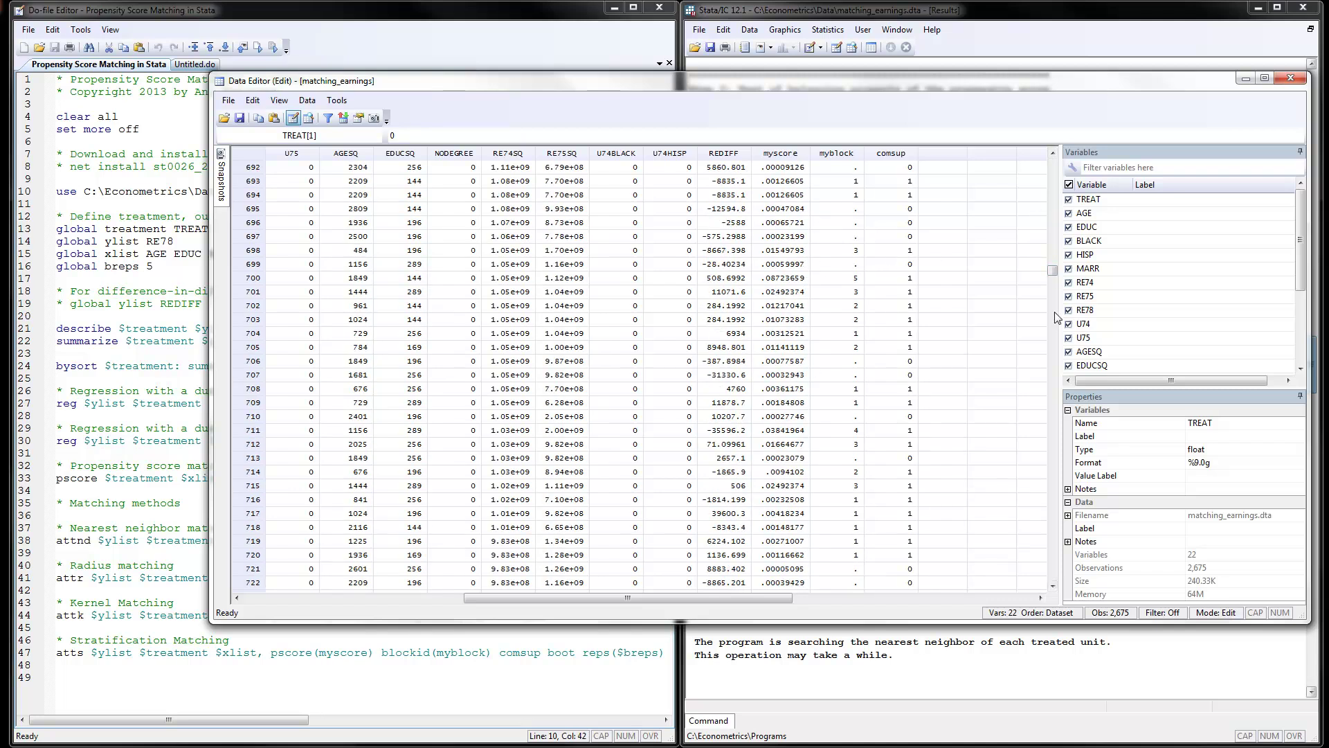
drag(1054, 271, 1070, 524)
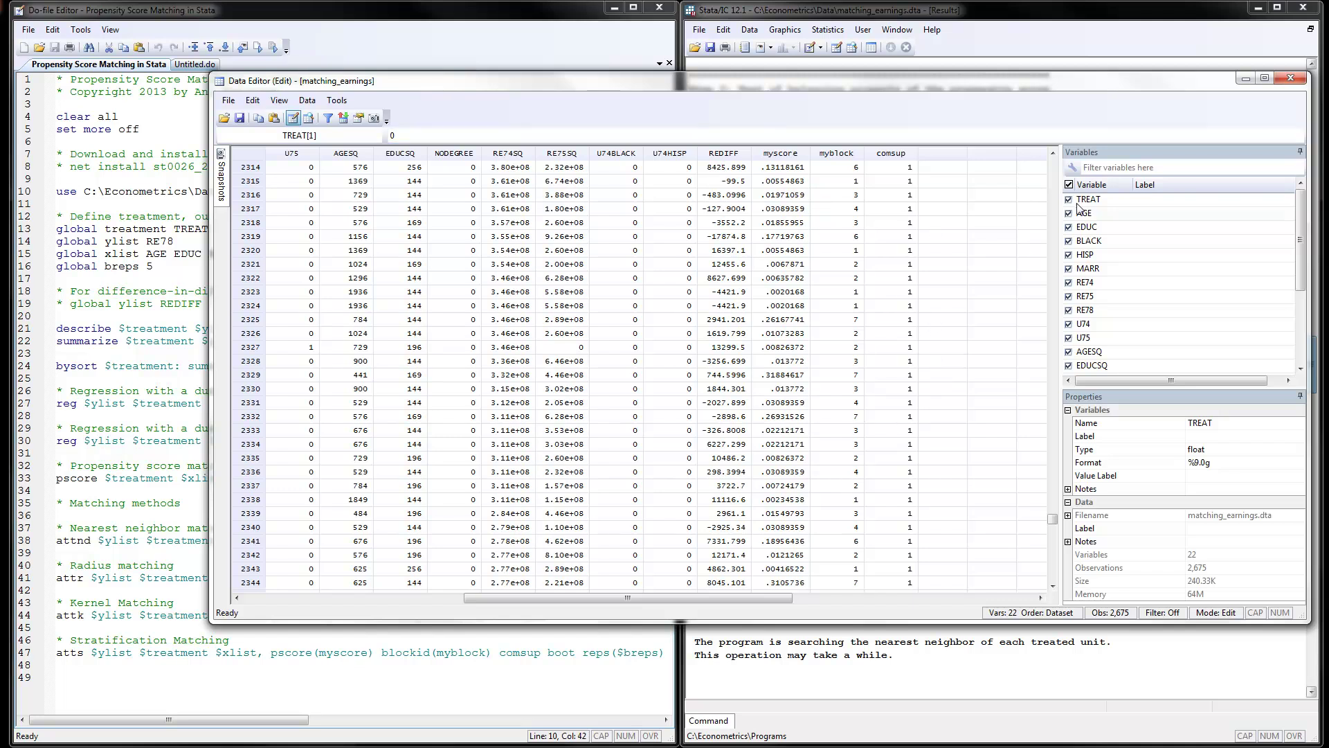
click(1291, 78)
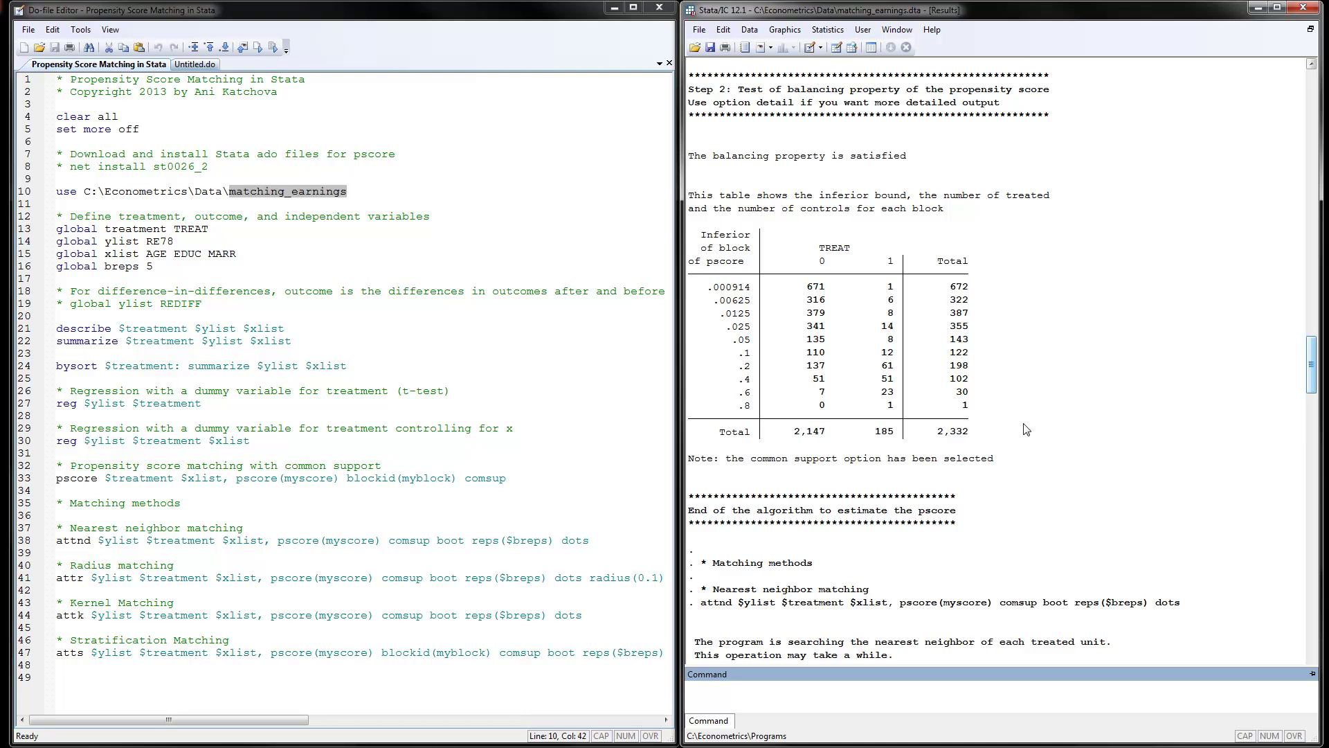
Step: Examine the nearest neighbor matching output and the attnd command's outcome, treatment, covariates, common support and bootstrap options in the do-file
drag(1308, 369, 1312, 411)
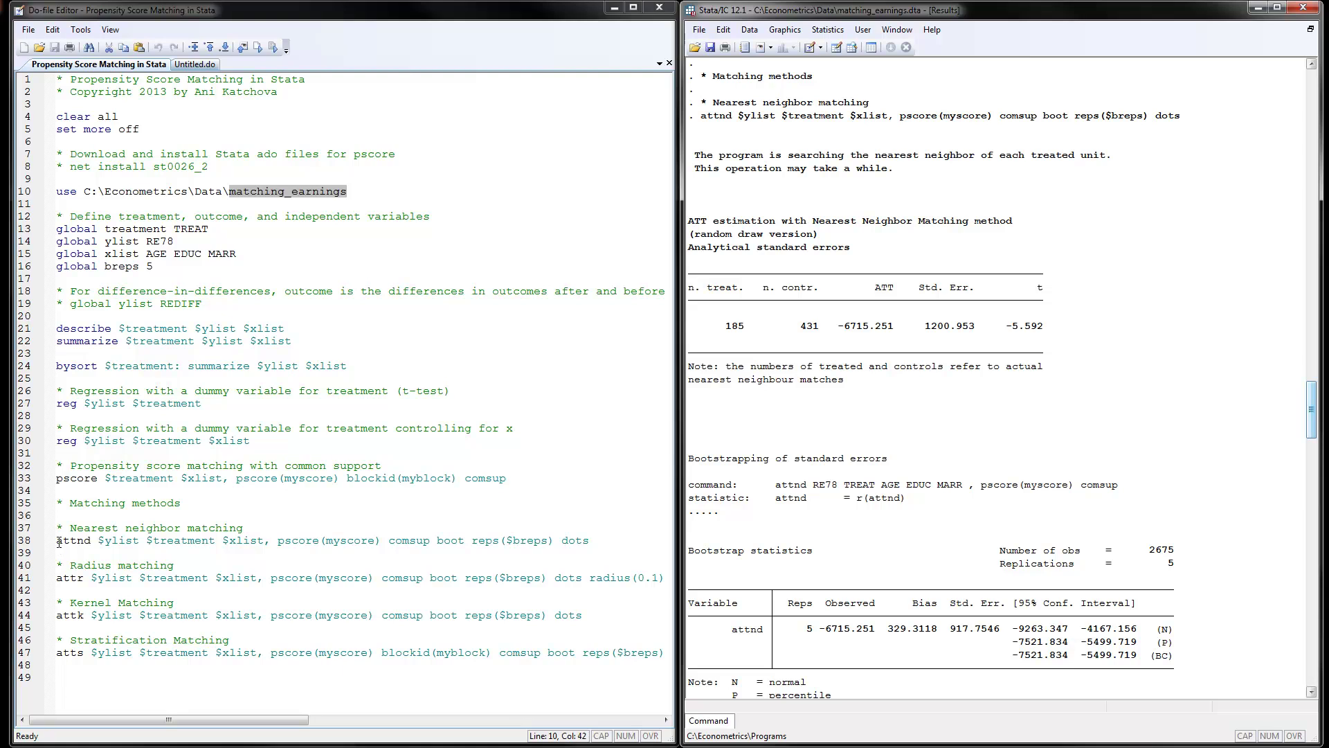
drag(58, 541, 76, 541)
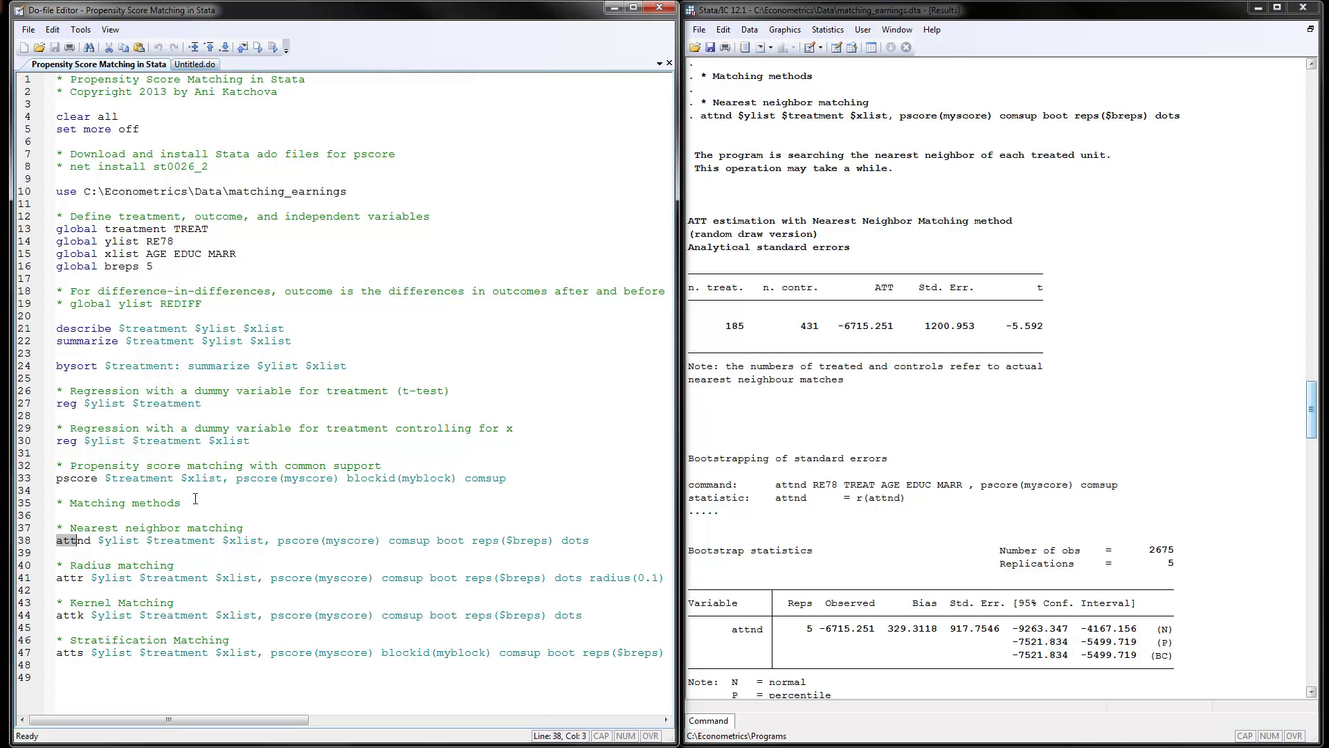
drag(98, 542, 215, 542)
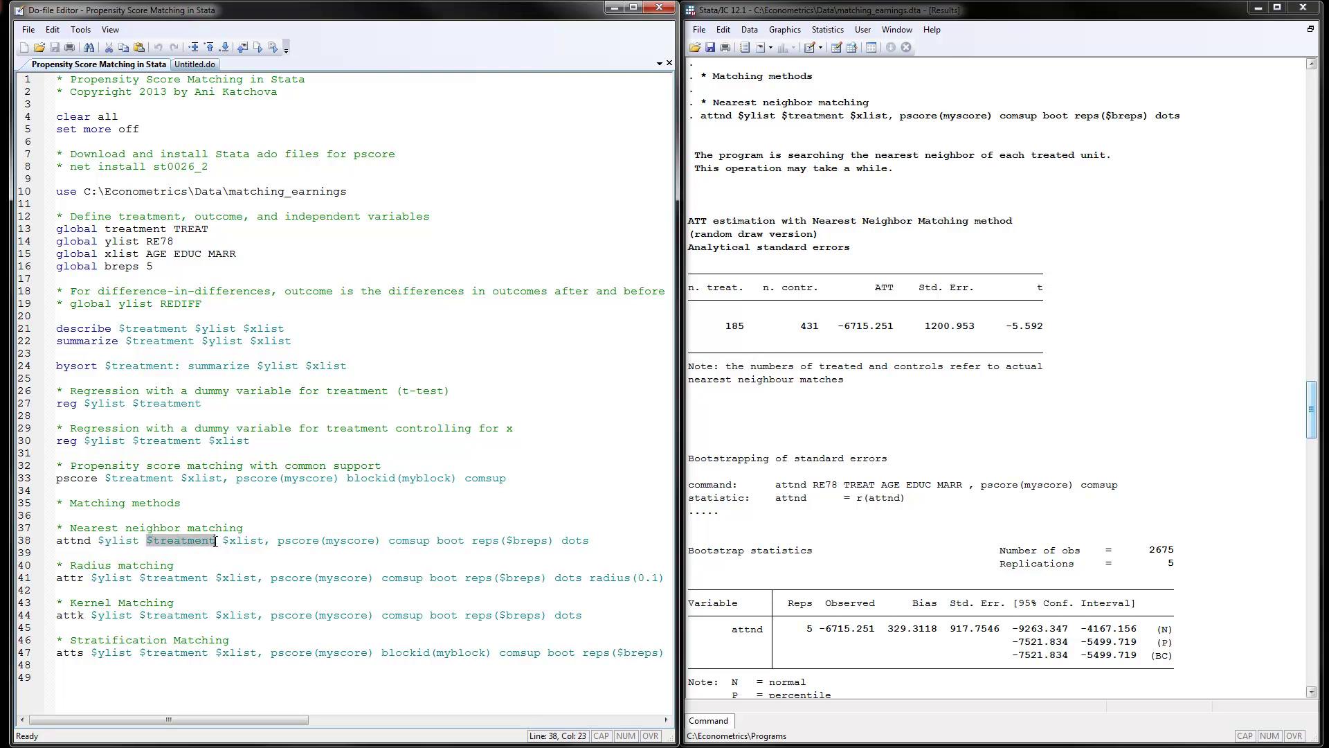
click(222, 541)
drag(231, 541, 264, 545)
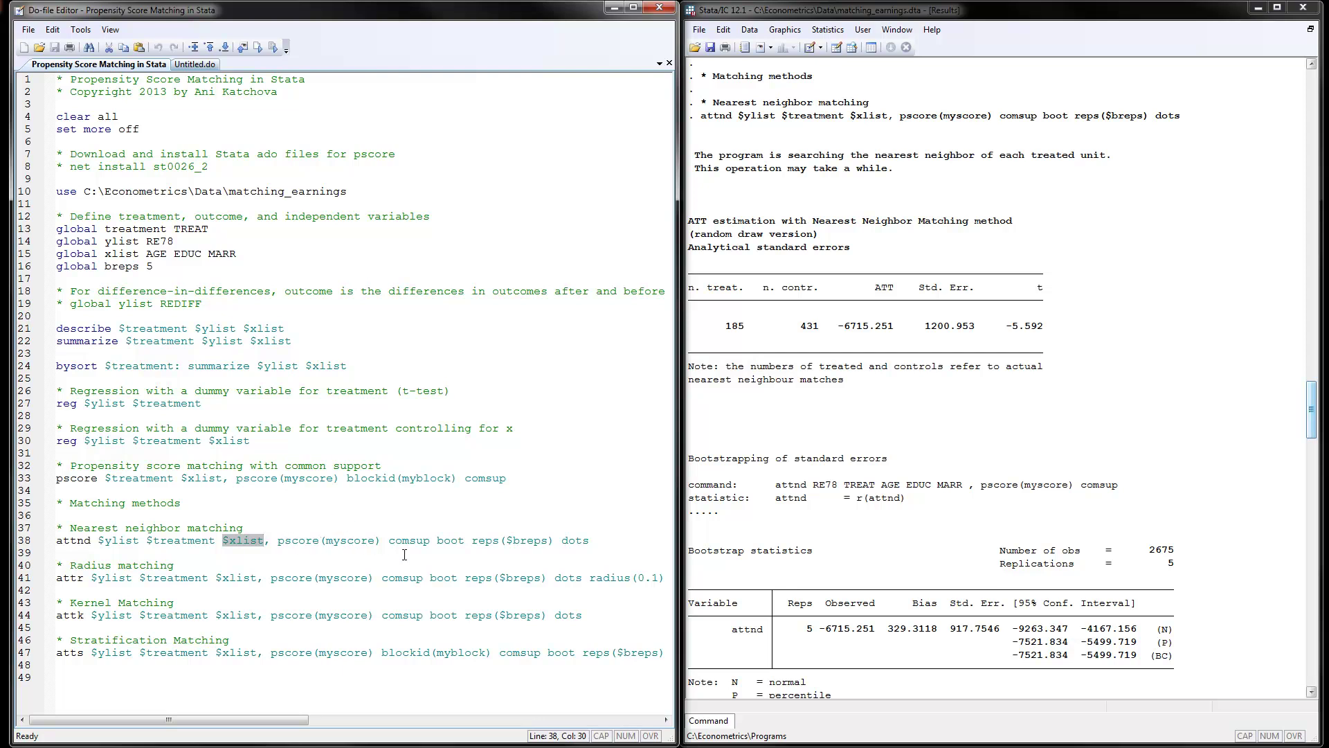
drag(465, 541, 438, 536)
click(152, 265)
click(602, 542)
drag(388, 540, 591, 544)
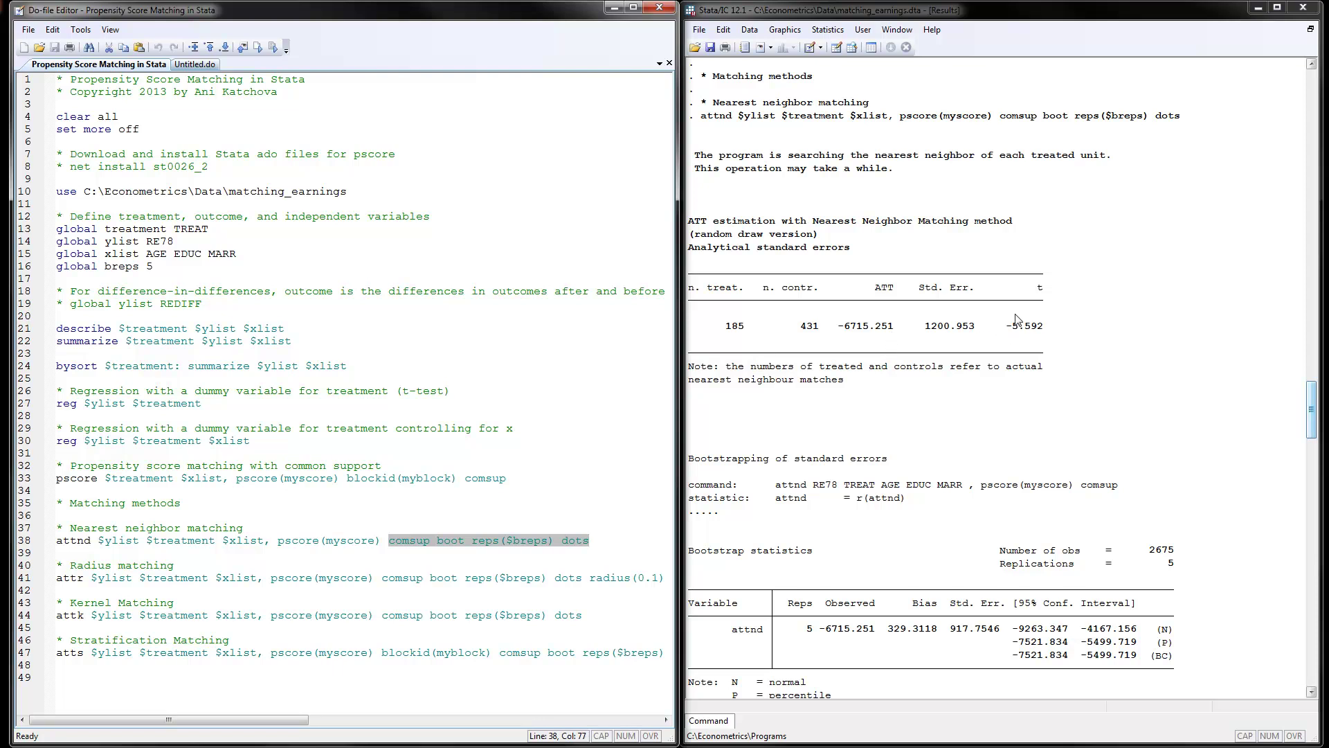
Step: Review the bootstrapped nearest neighbor results and the radius matching output, and examine the attr command with its radius(0.1) option
drag(1310, 416, 1307, 479)
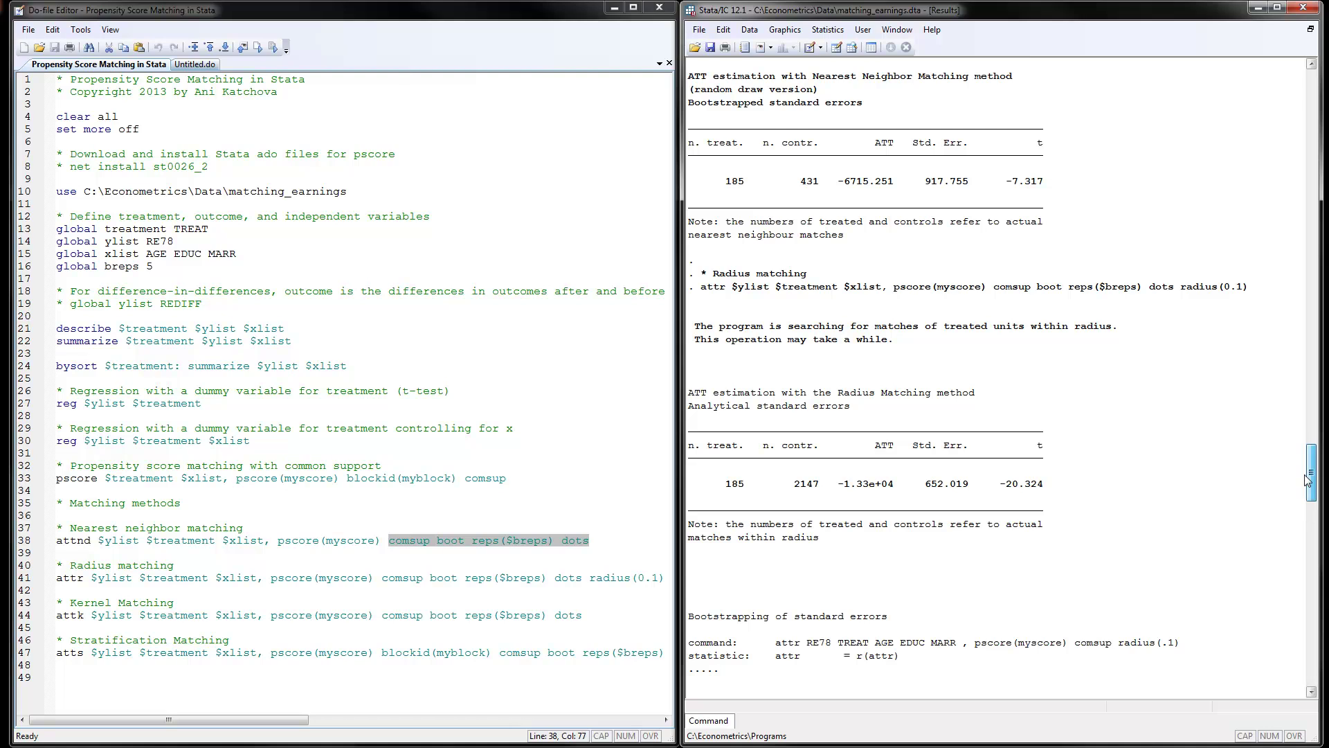
drag(1307, 479, 1307, 496)
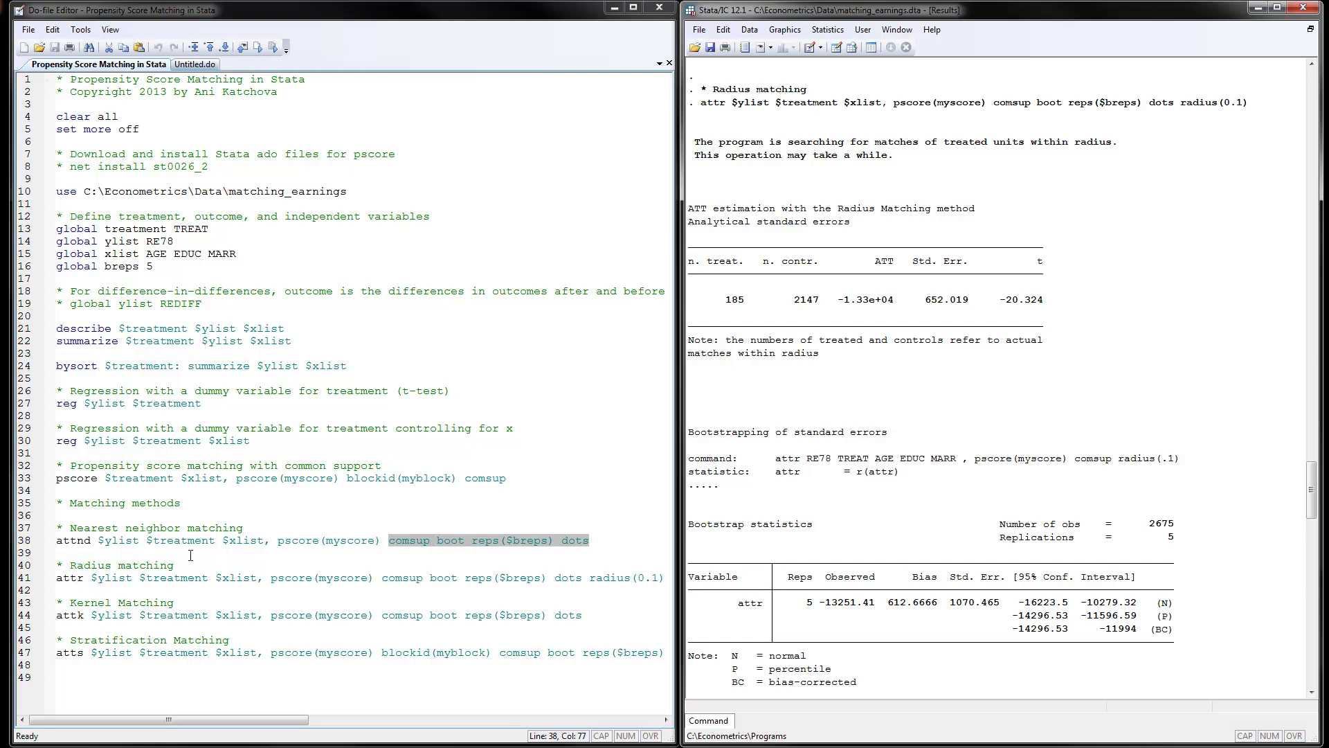
click(208, 577)
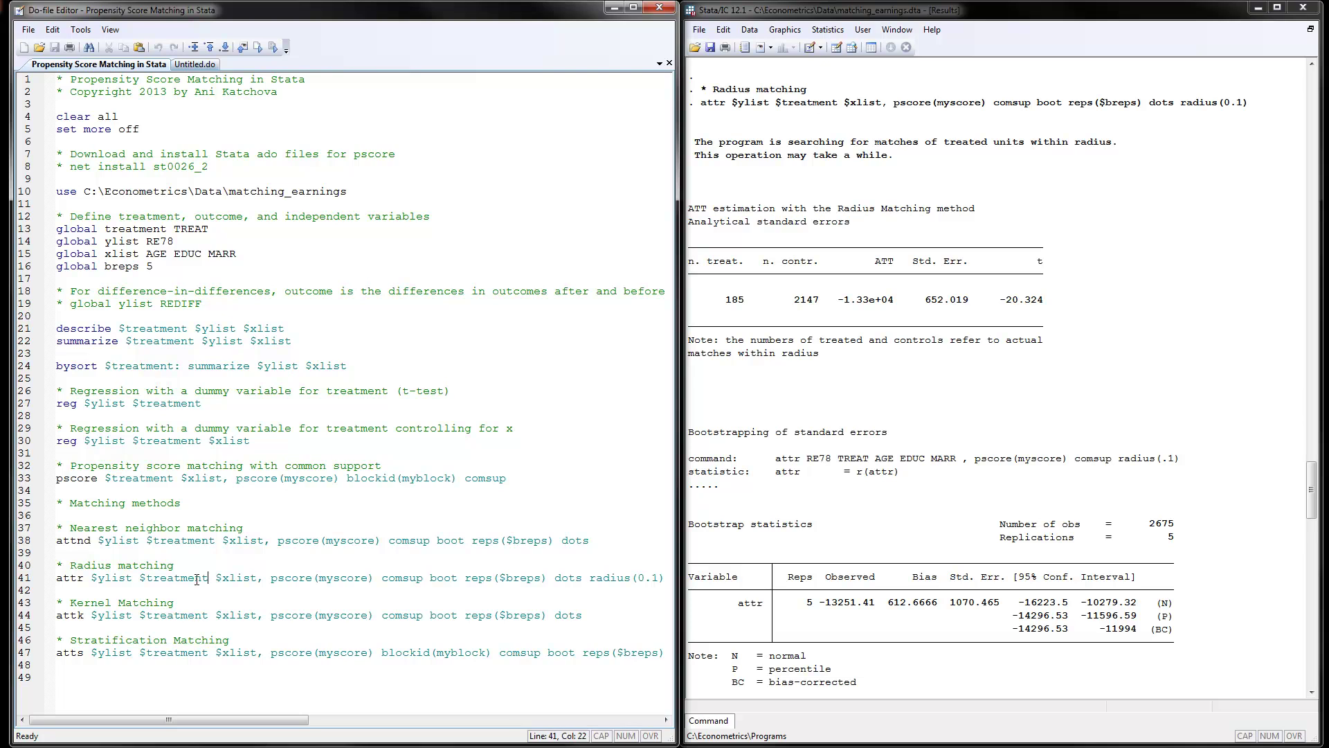
drag(77, 541, 83, 580)
drag(590, 577, 662, 577)
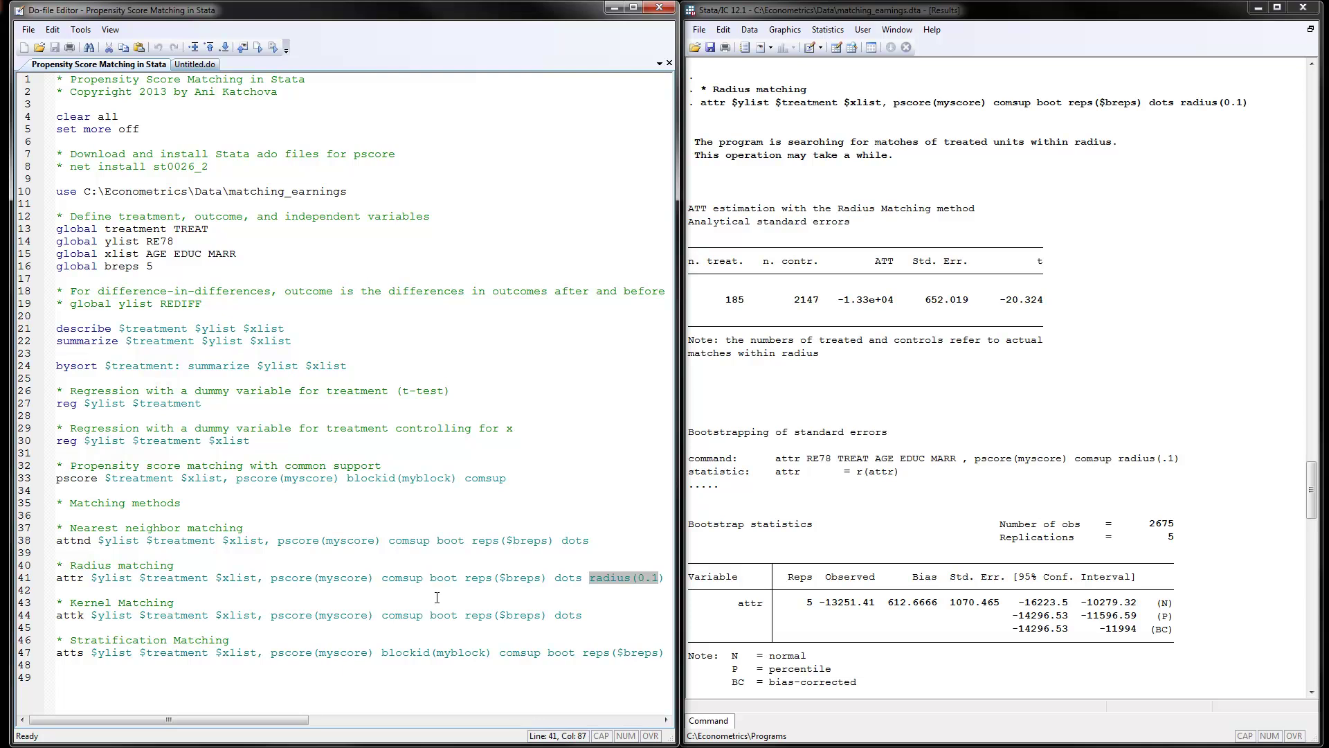
click(423, 623)
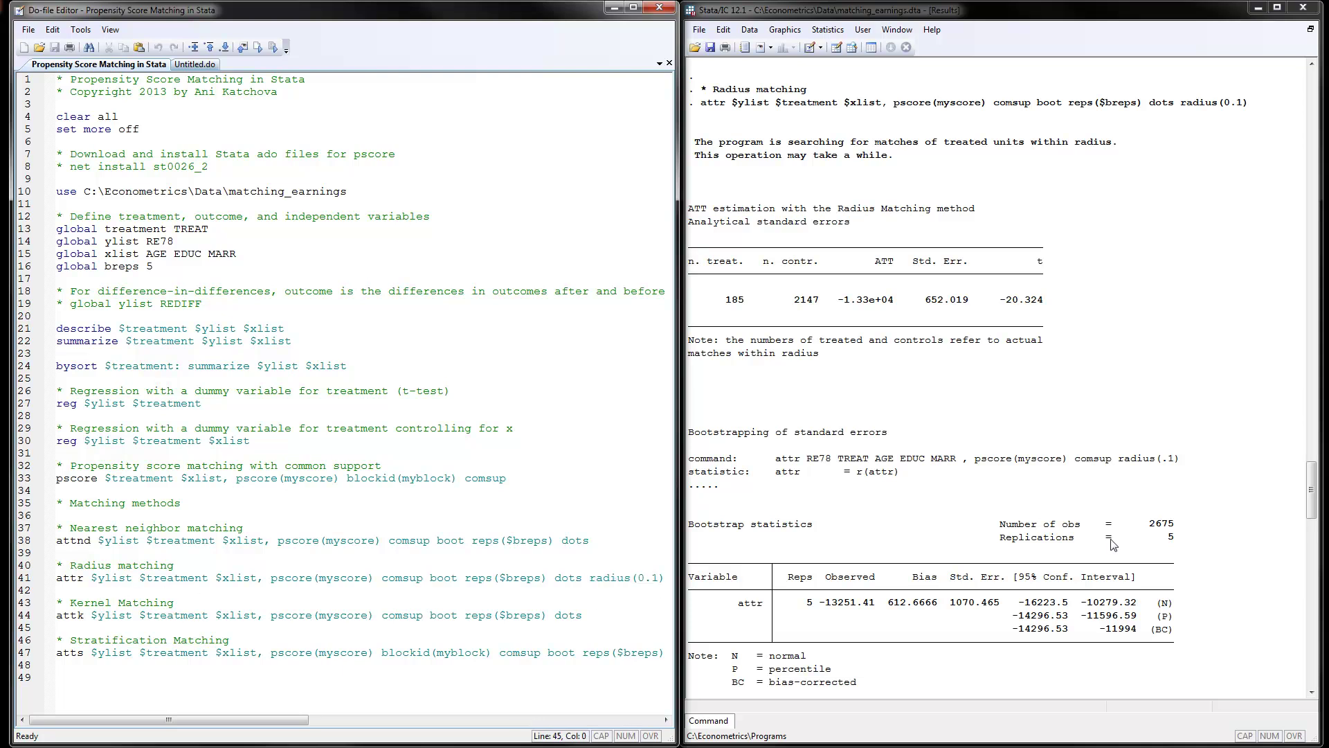
Step: Review the bootstrapped radius matching results and the kernel matching output from the attk command, including its bootstrap statistics
scroll(1312, 493, down, 1)
drag(1312, 493, 1313, 548)
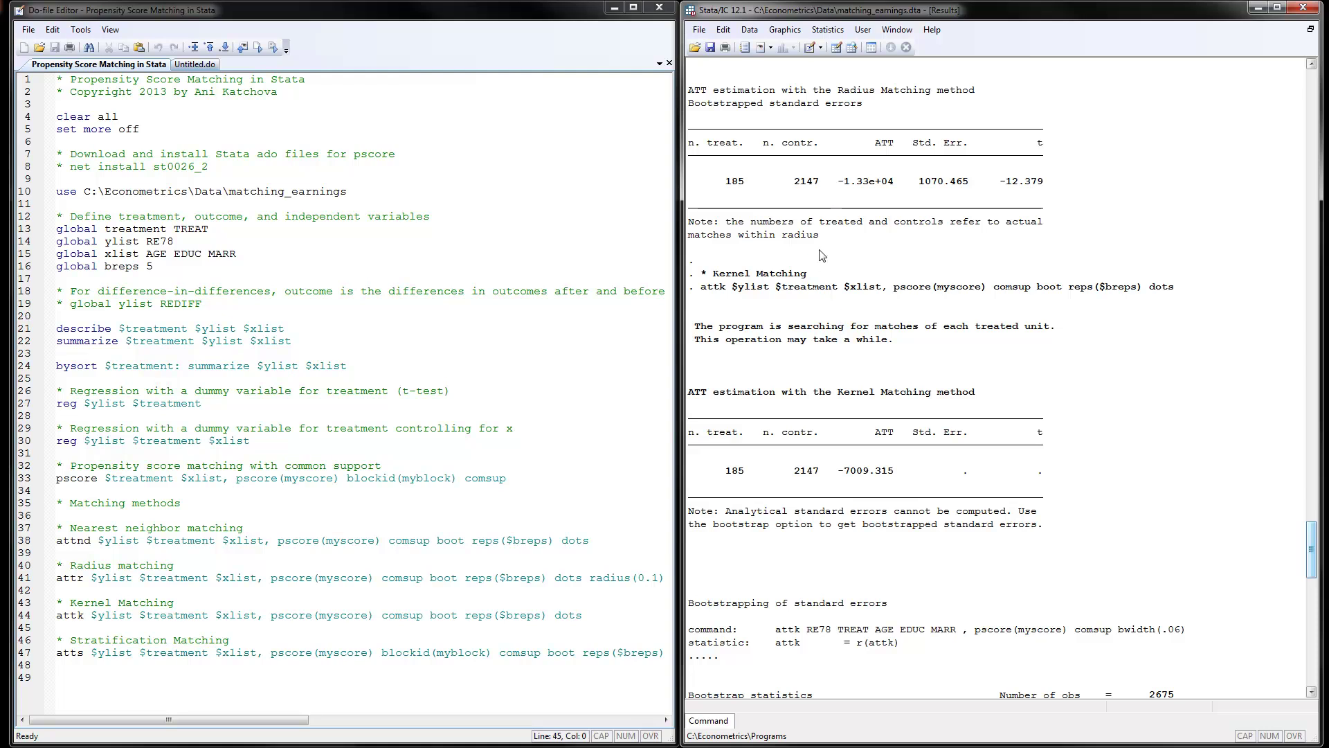
drag(1312, 538, 1313, 552)
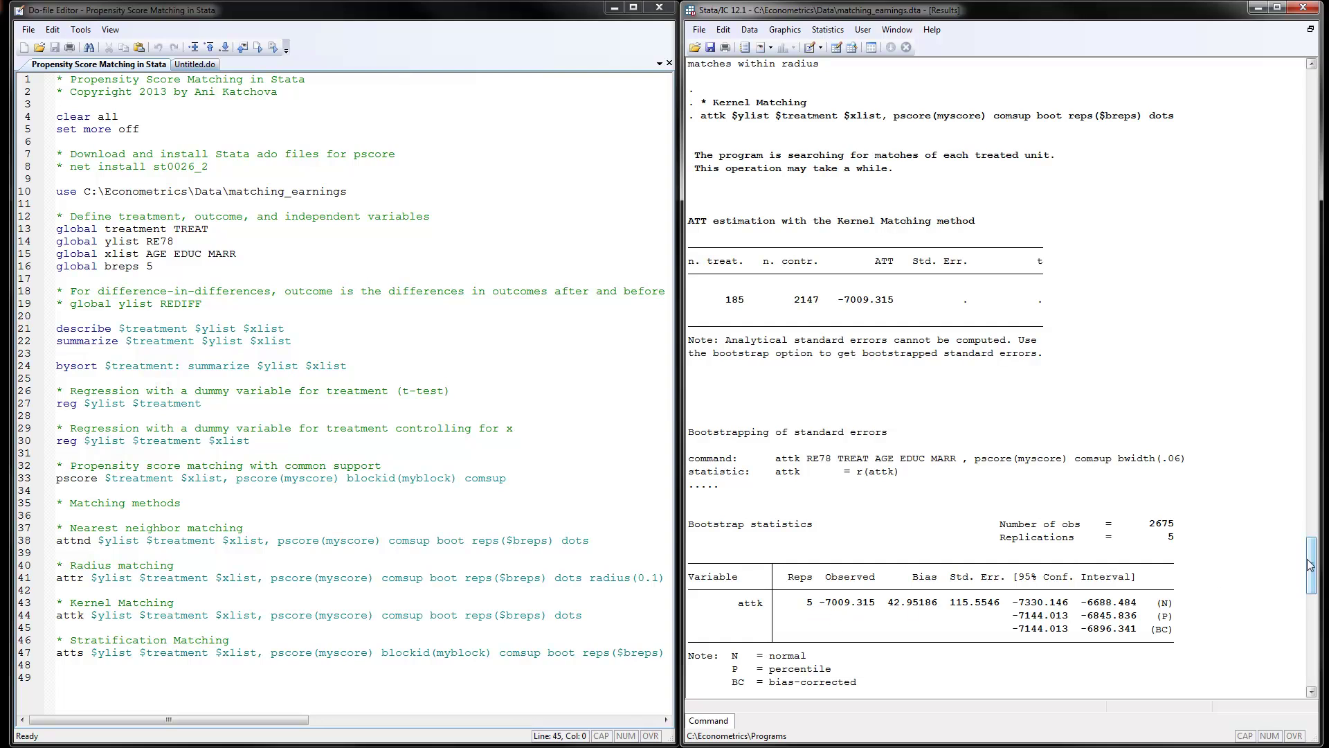
Step: Examine the stratification matching output with its bootstrapped standard errors, and highlight the blockid(myblock) option of the atts command in the do-file
drag(1310, 562, 1312, 636)
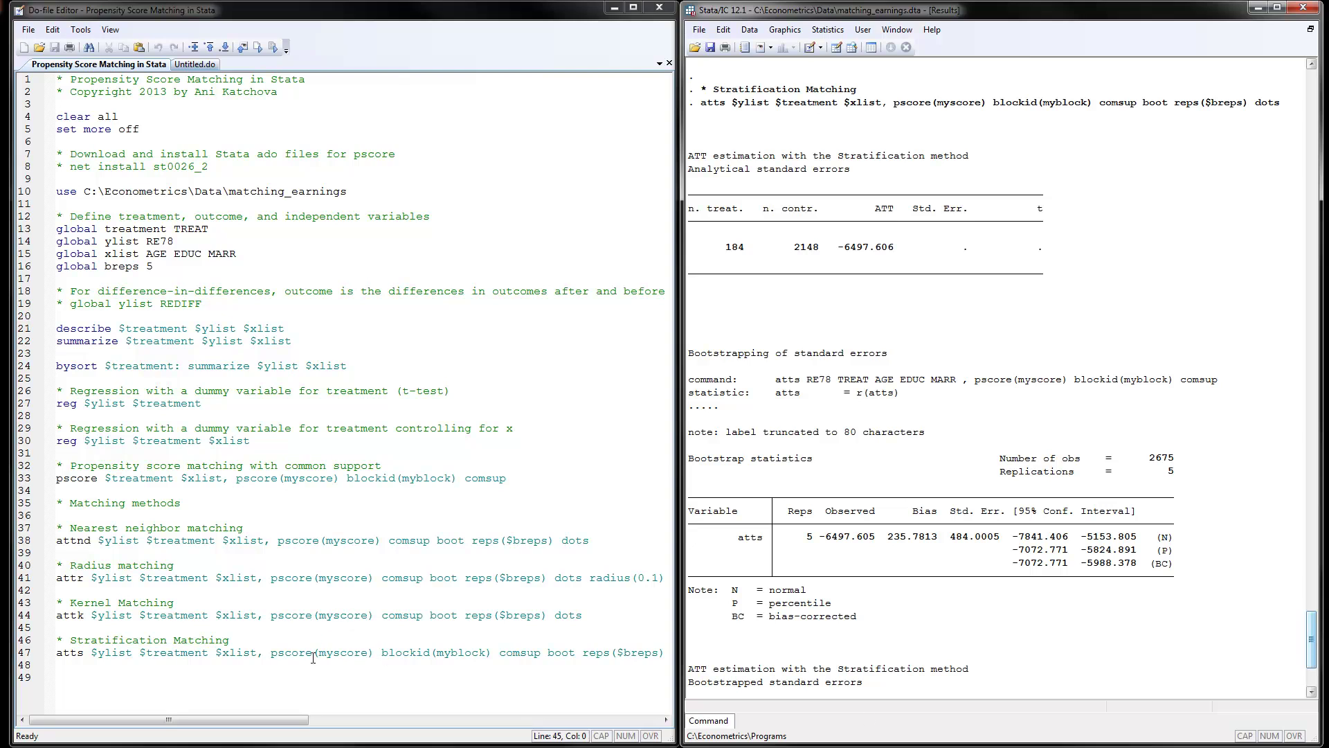
drag(381, 655, 493, 658)
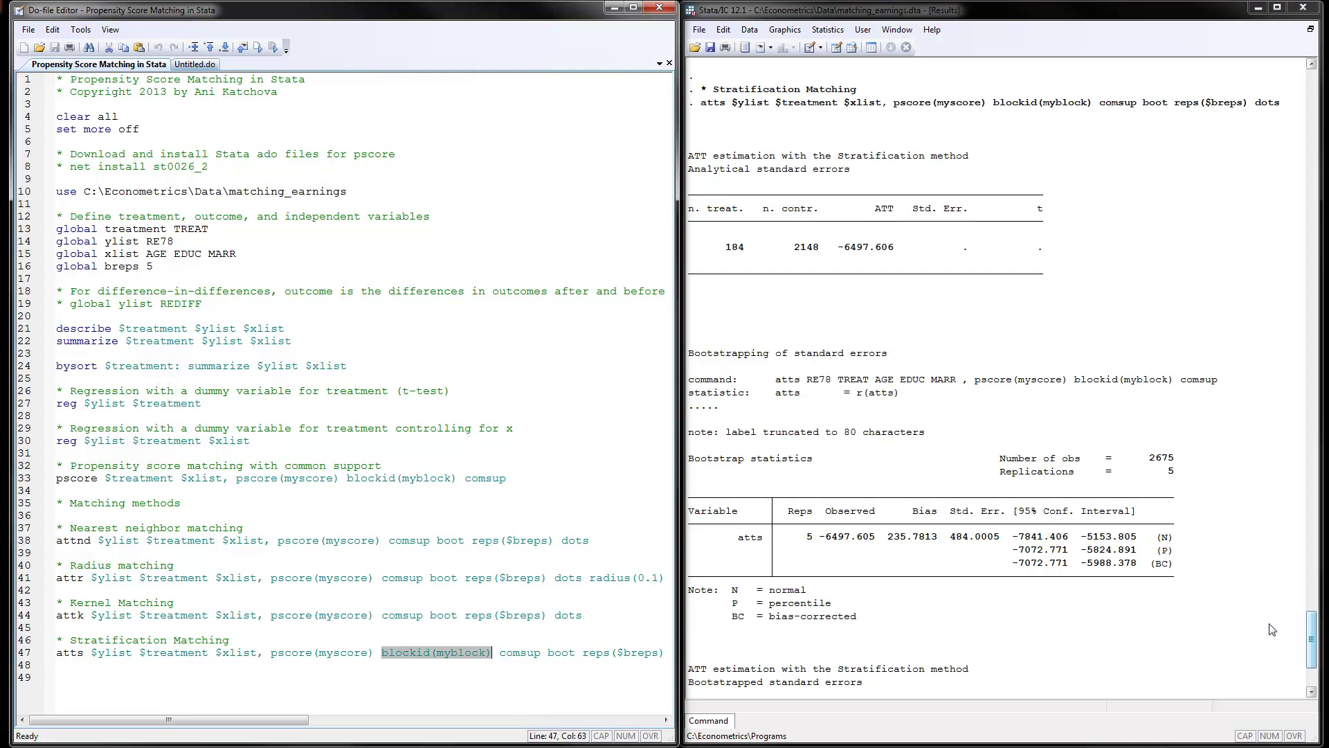
drag(1313, 639, 1314, 647)
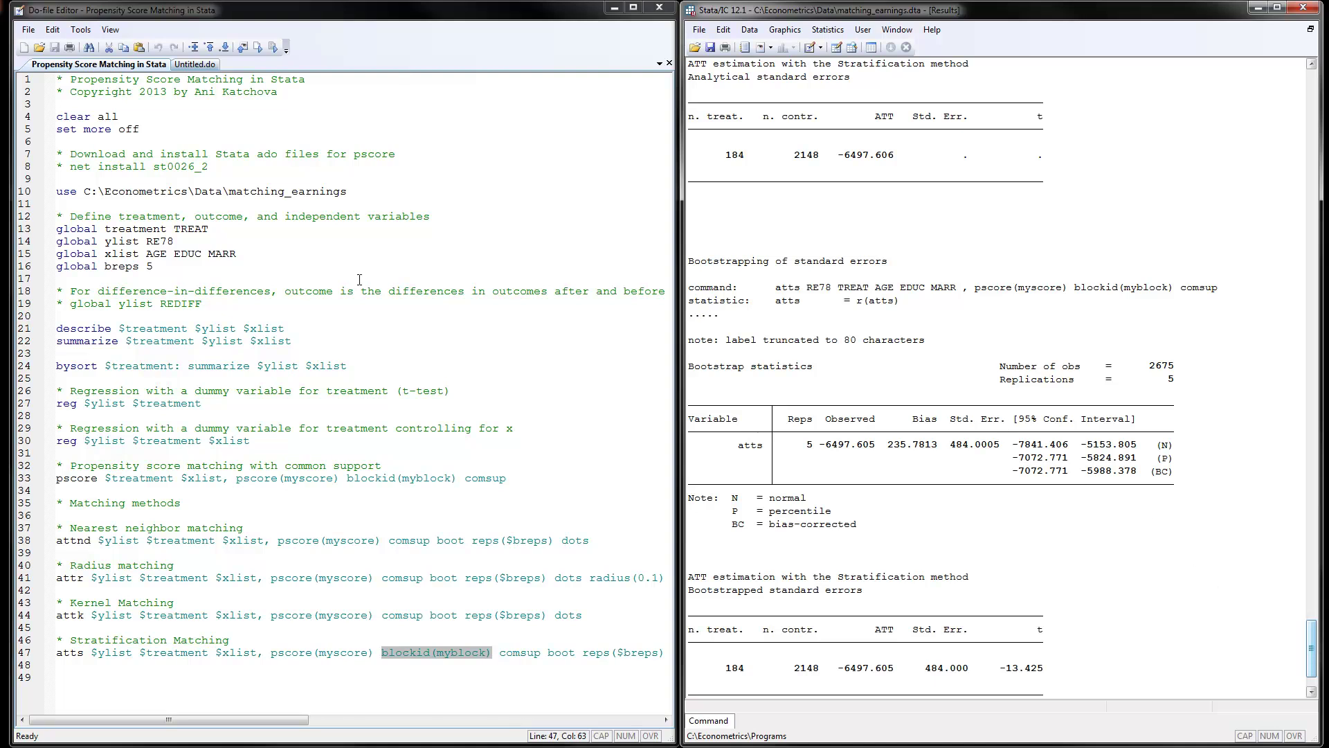
Step: Place the text cursor just after the asterisk of the commented-out global ylist REDIFF line in the do-file
click(64, 301)
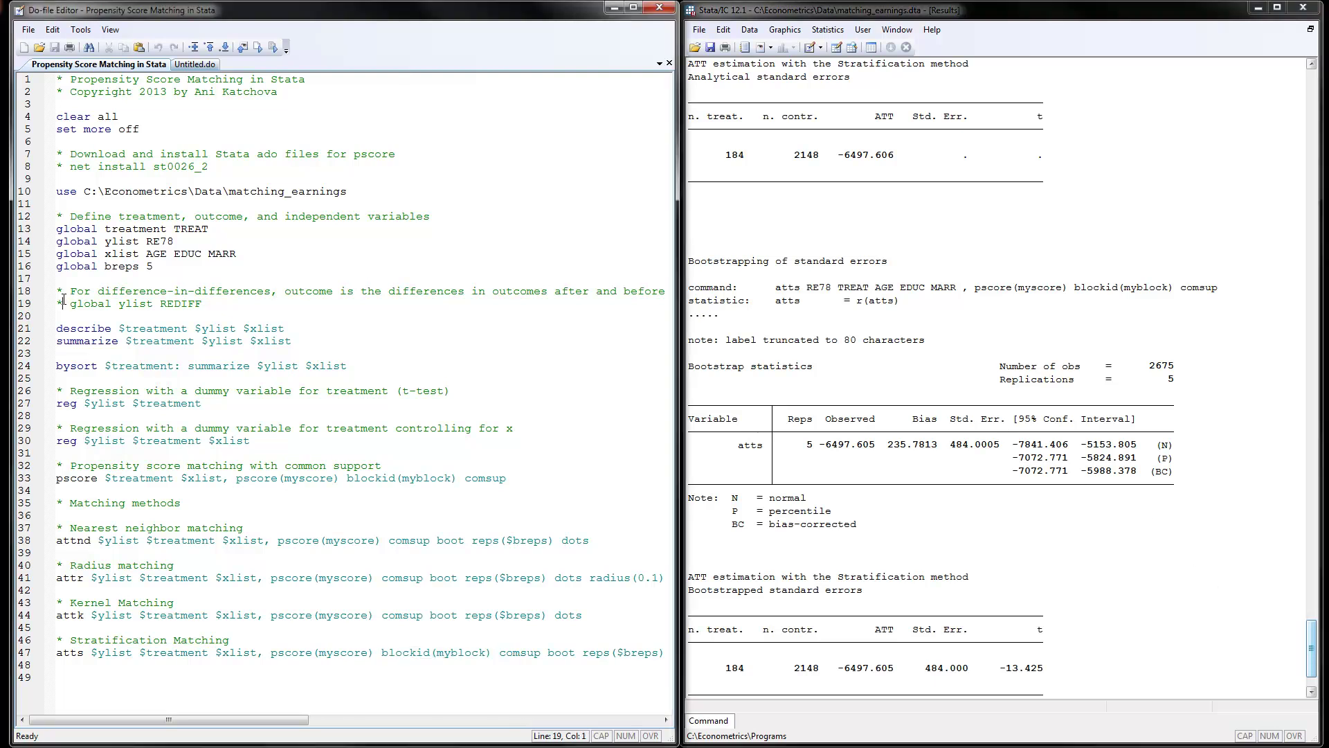